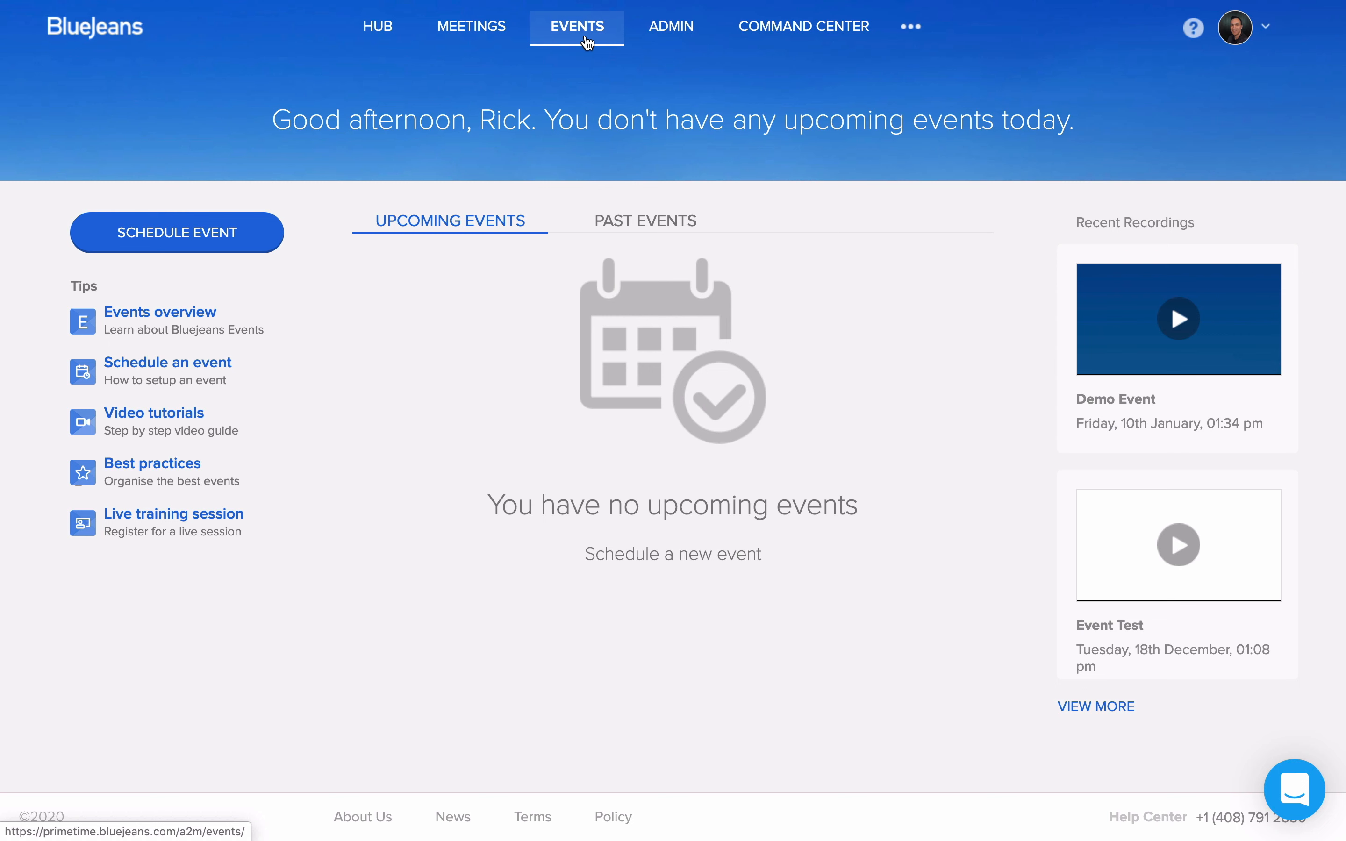
# Step: Start scheduling an event titled "Saturday Morning Coffee Talk" with the description "Let's talk about all thing coffee on this Saturday morning"
pyautogui.scroll(-1, 559, 85)
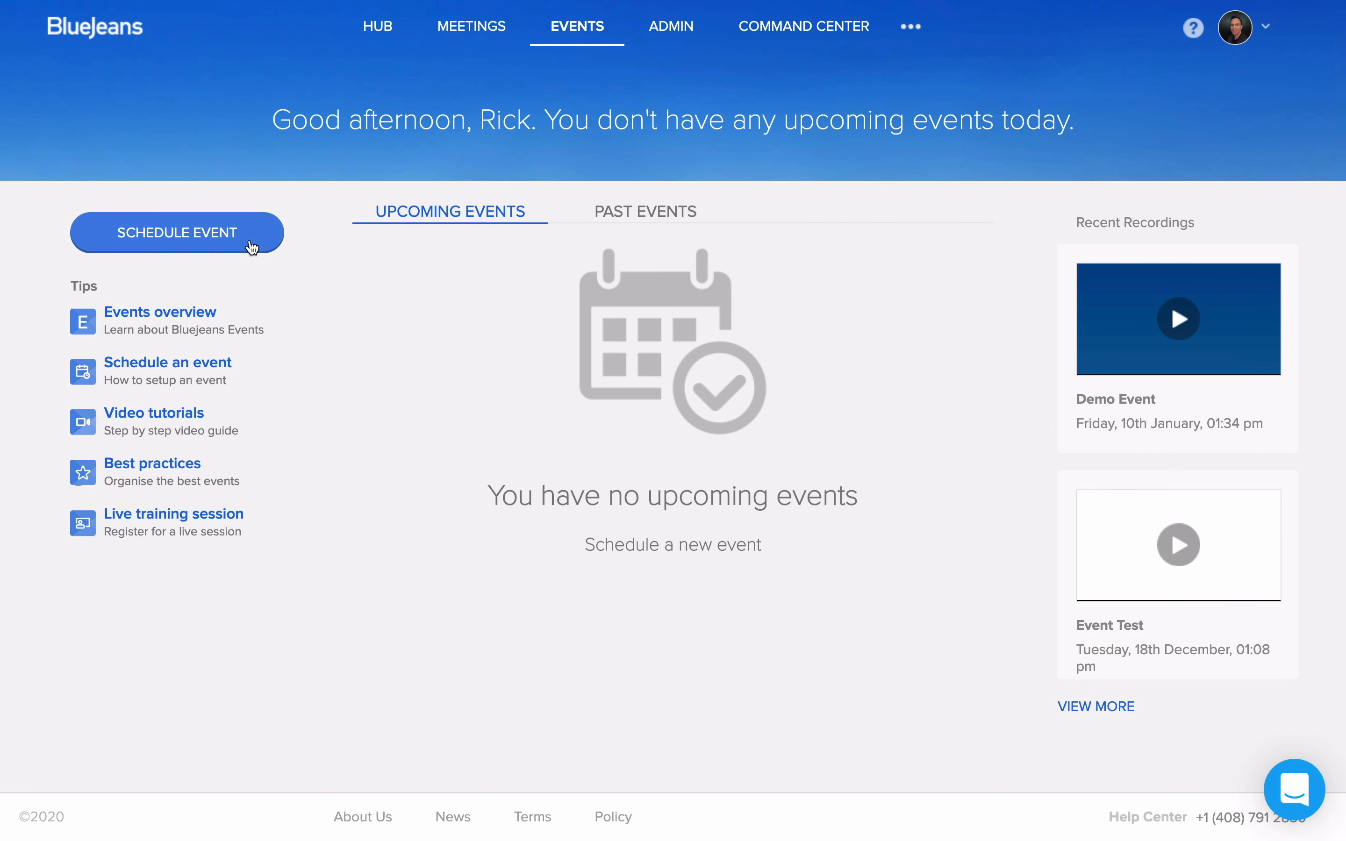
pyautogui.click(251, 246)
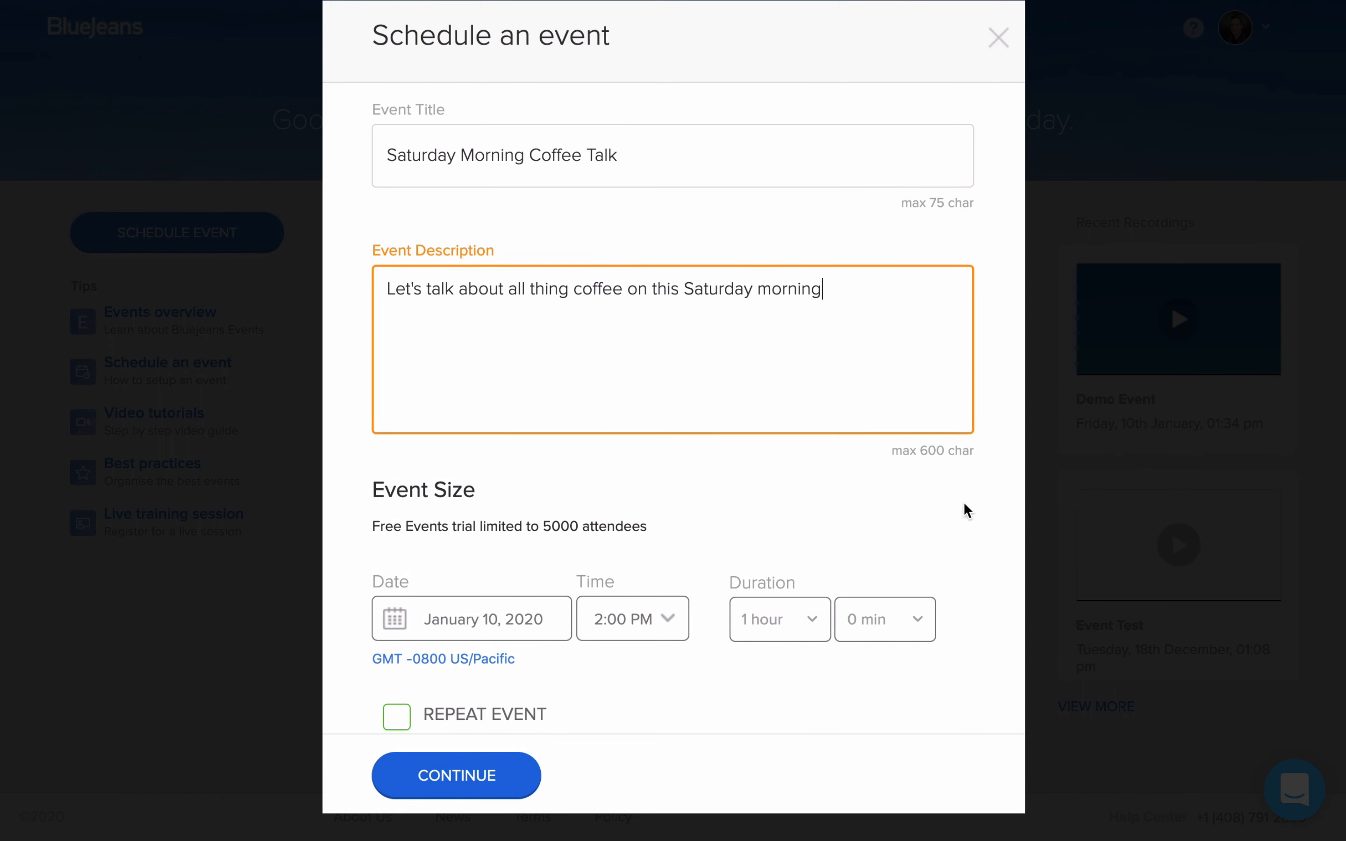
# Step: Set the event for January 11, 2020 at 3:00 PM in the GMT -0800 US/Pacific time zone
pyautogui.scroll(-2, 967, 511)
pyautogui.scroll(-2, 967, 510)
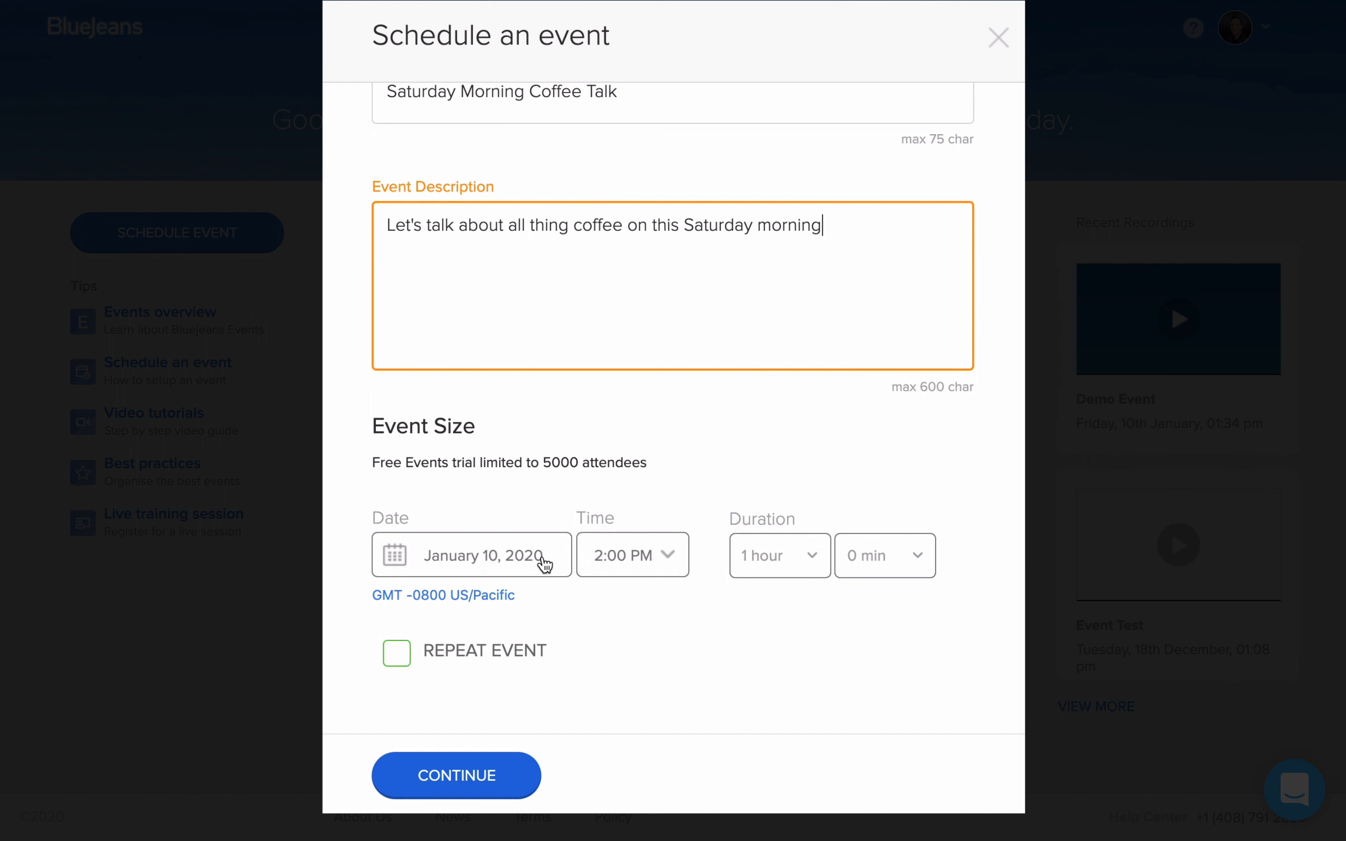
pyautogui.click(545, 563)
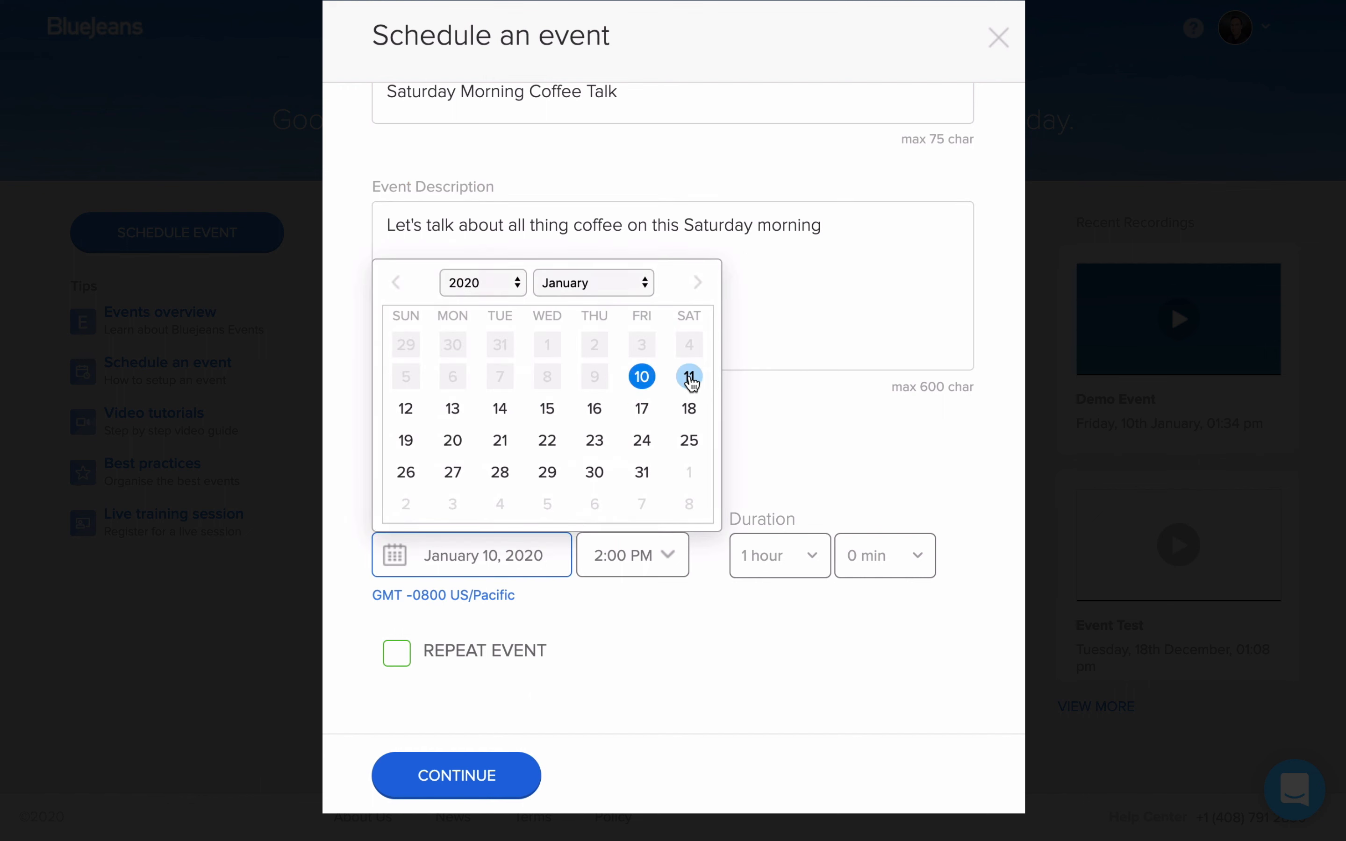
pyautogui.click(690, 378)
pyautogui.click(655, 570)
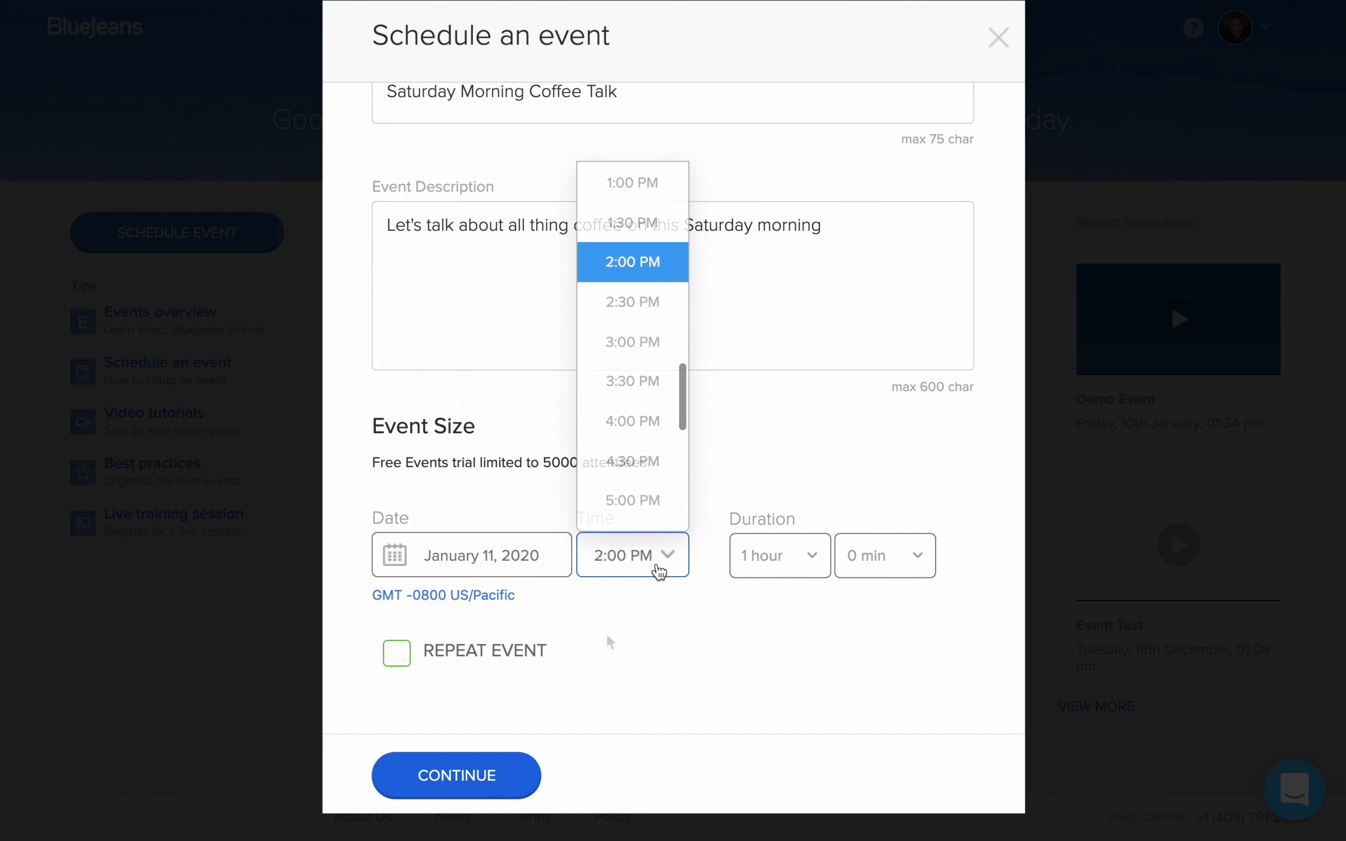
pyautogui.click(634, 342)
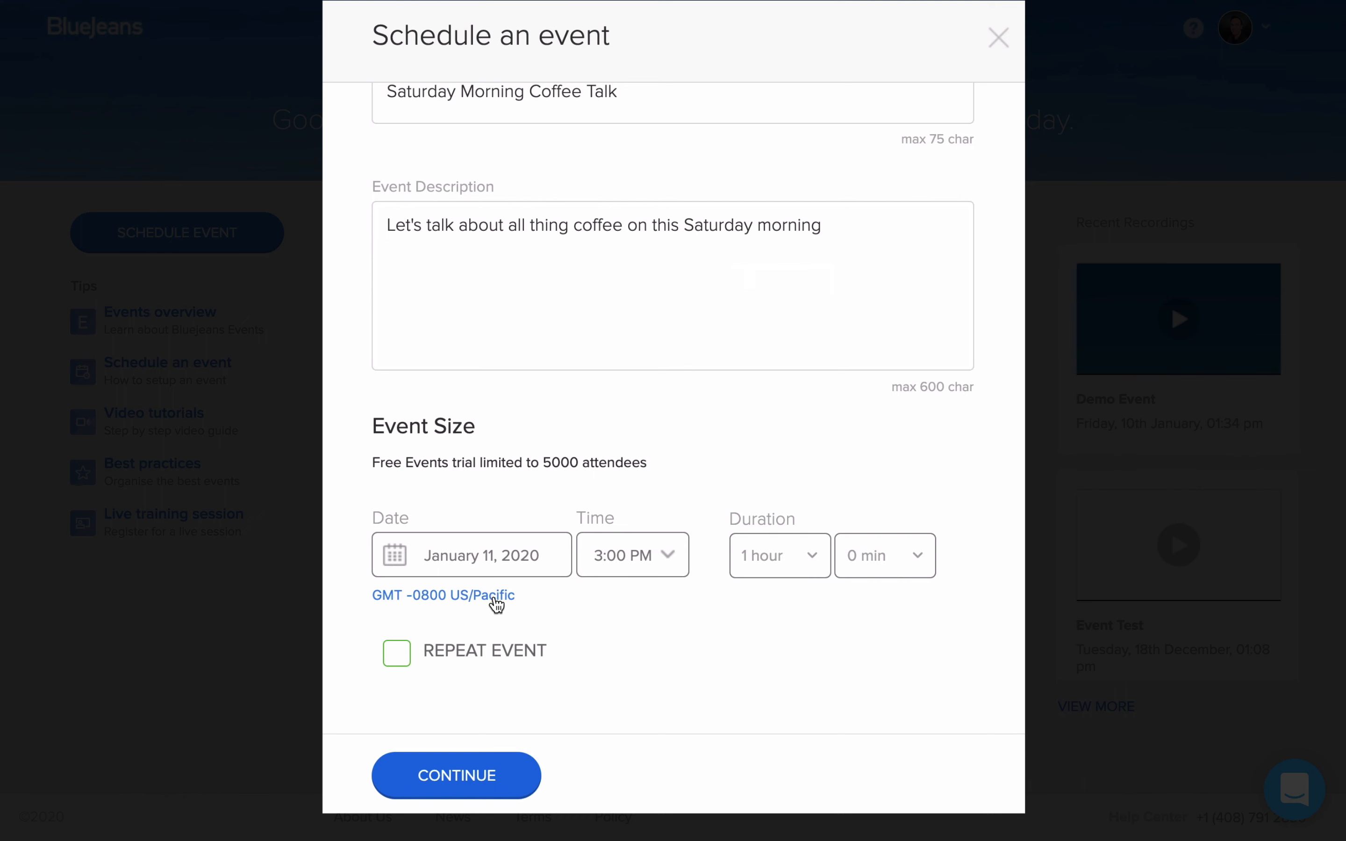
pyautogui.click(496, 604)
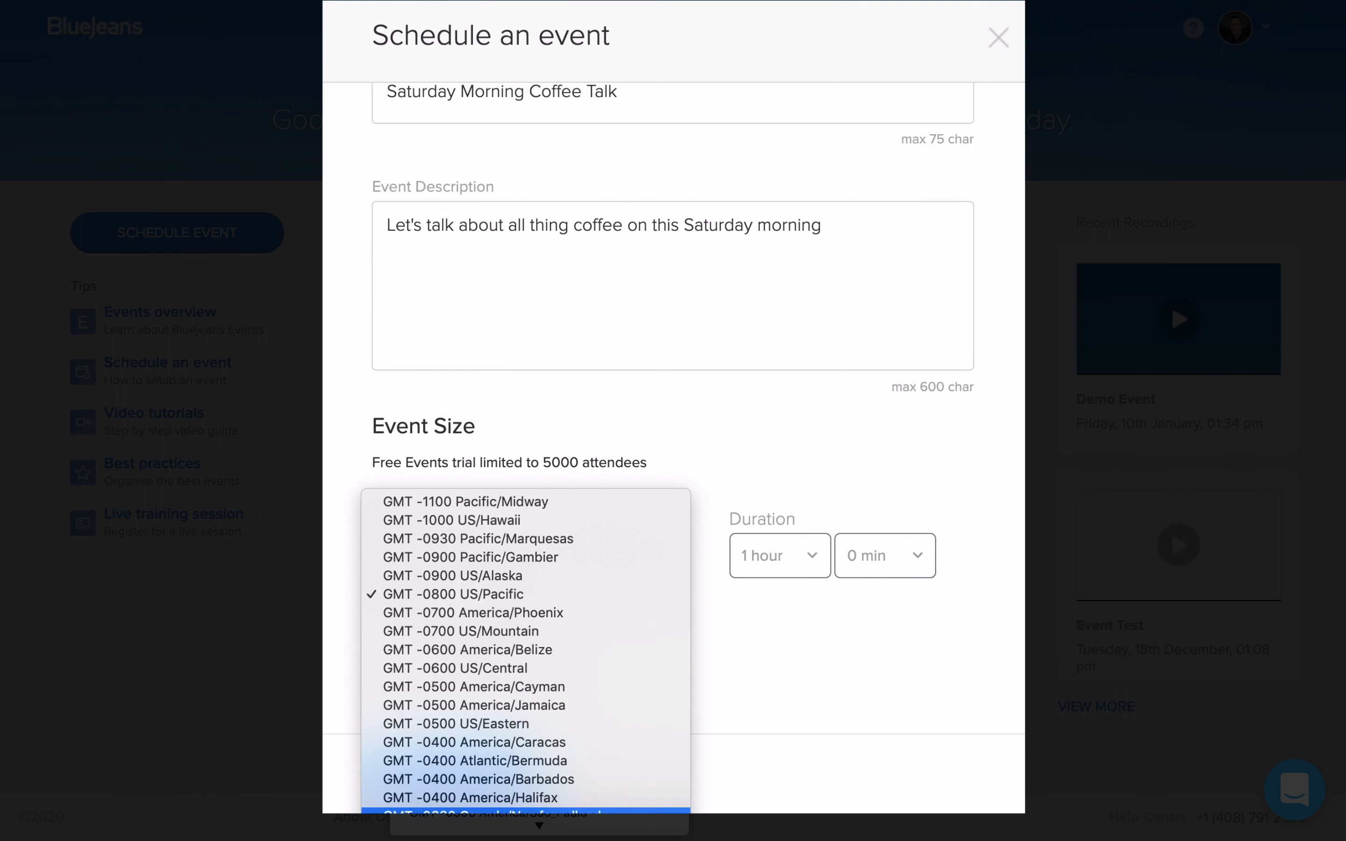
pyautogui.click(558, 599)
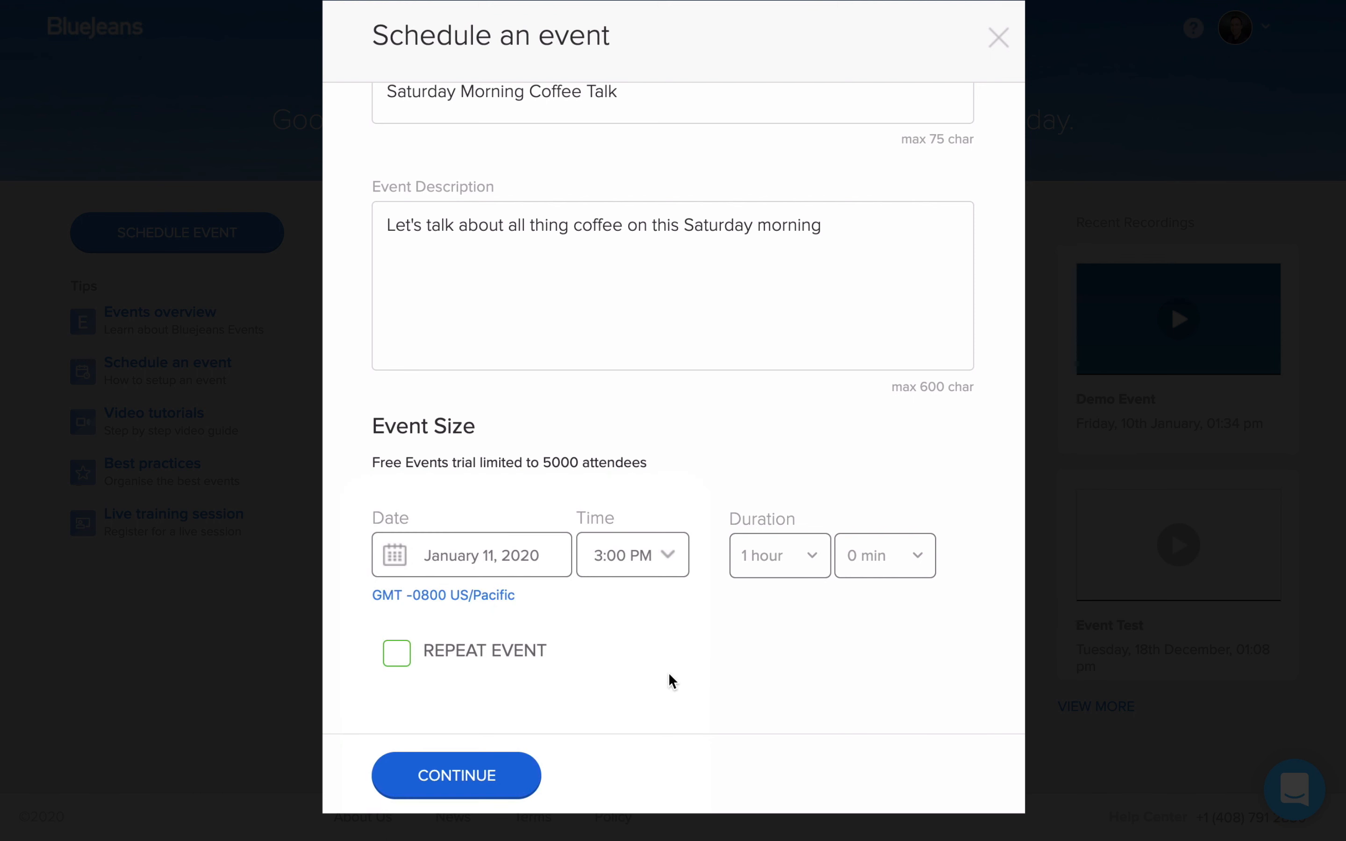
# Step: Turn on event repetition to look over the recurrence and end options, and turn it off again
pyautogui.click(399, 662)
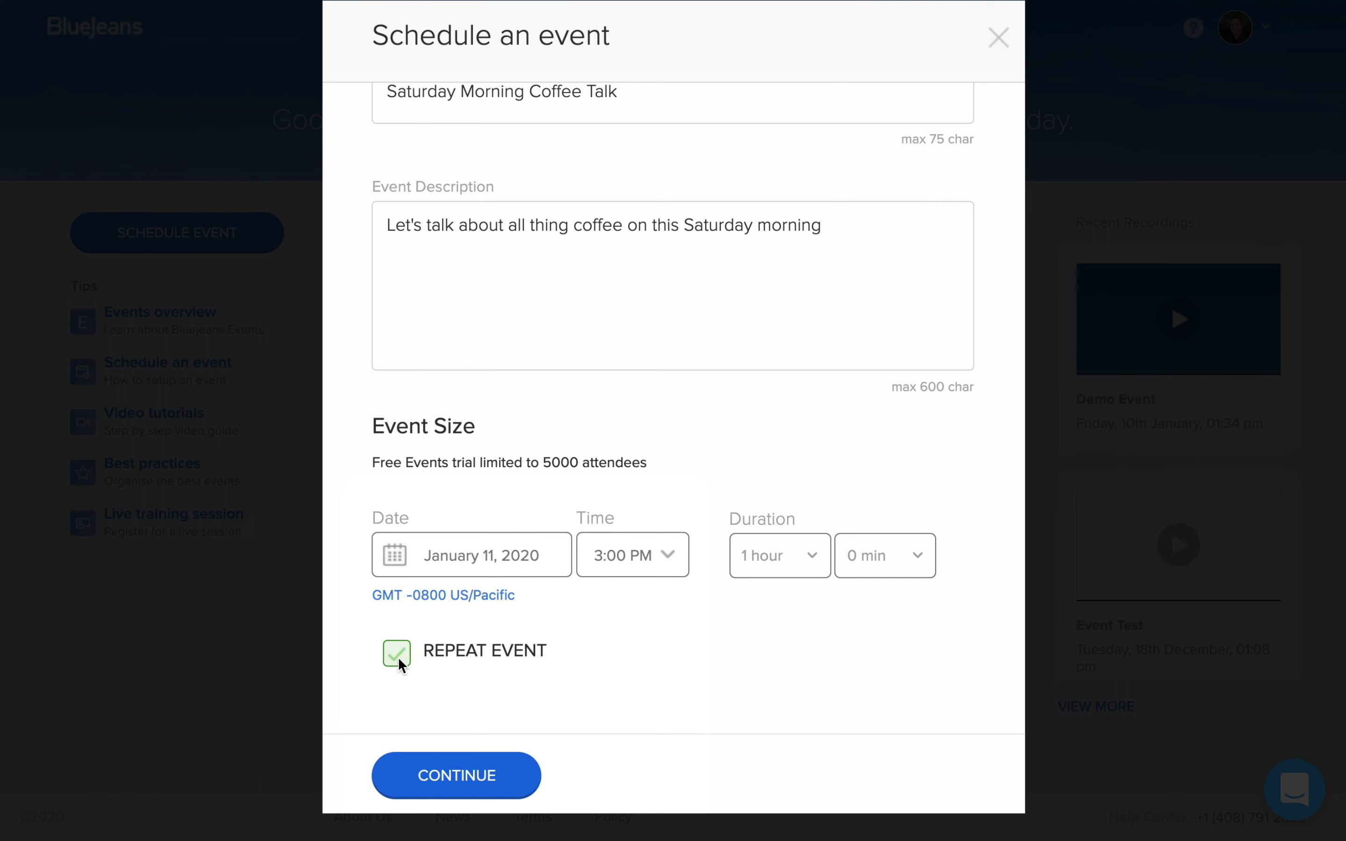
pyautogui.scroll(-6, 853, 613)
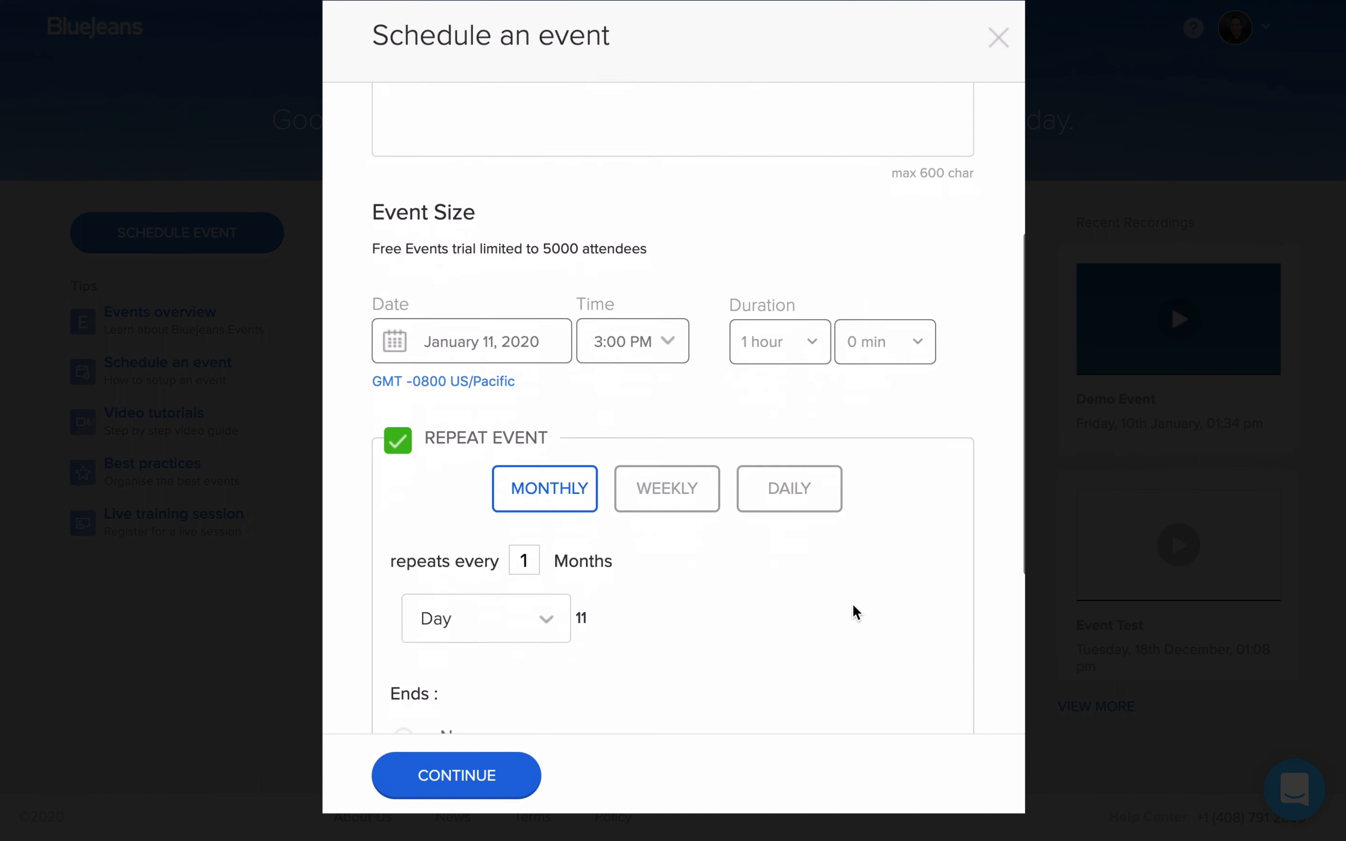
pyautogui.scroll(-3, 862, 614)
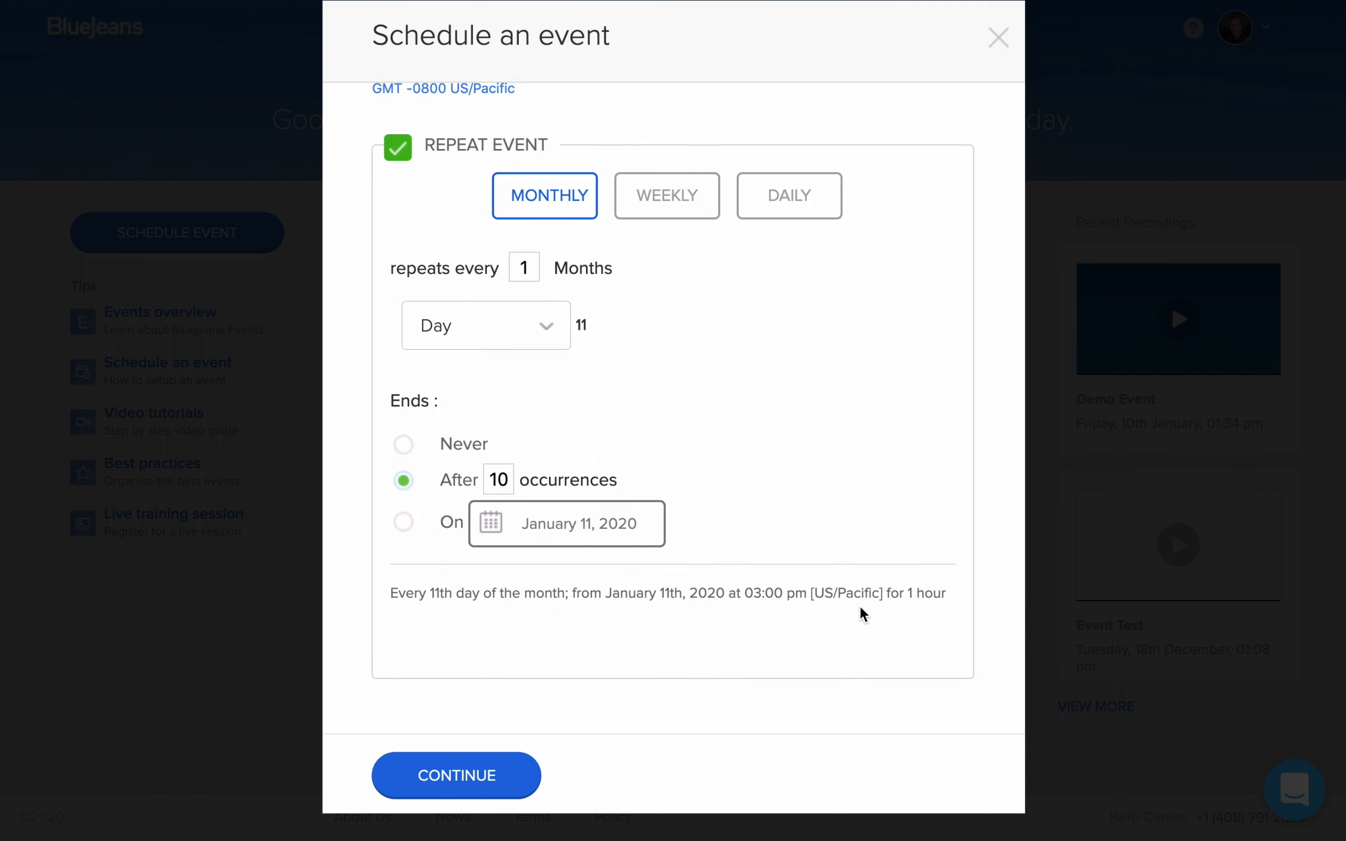
pyautogui.click(401, 158)
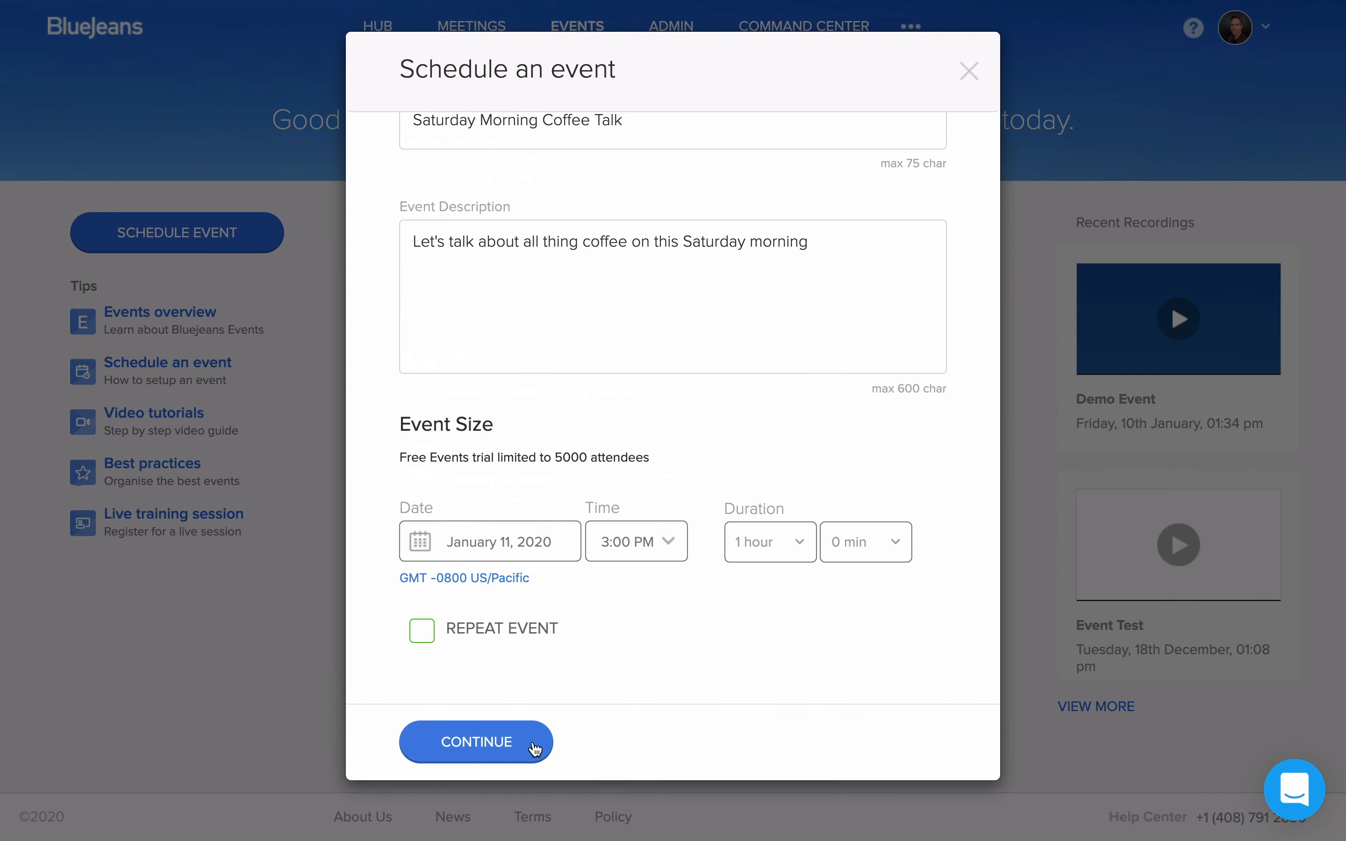
# Step: Continue to the event type options and make the event public with registration required
pyautogui.click(535, 750)
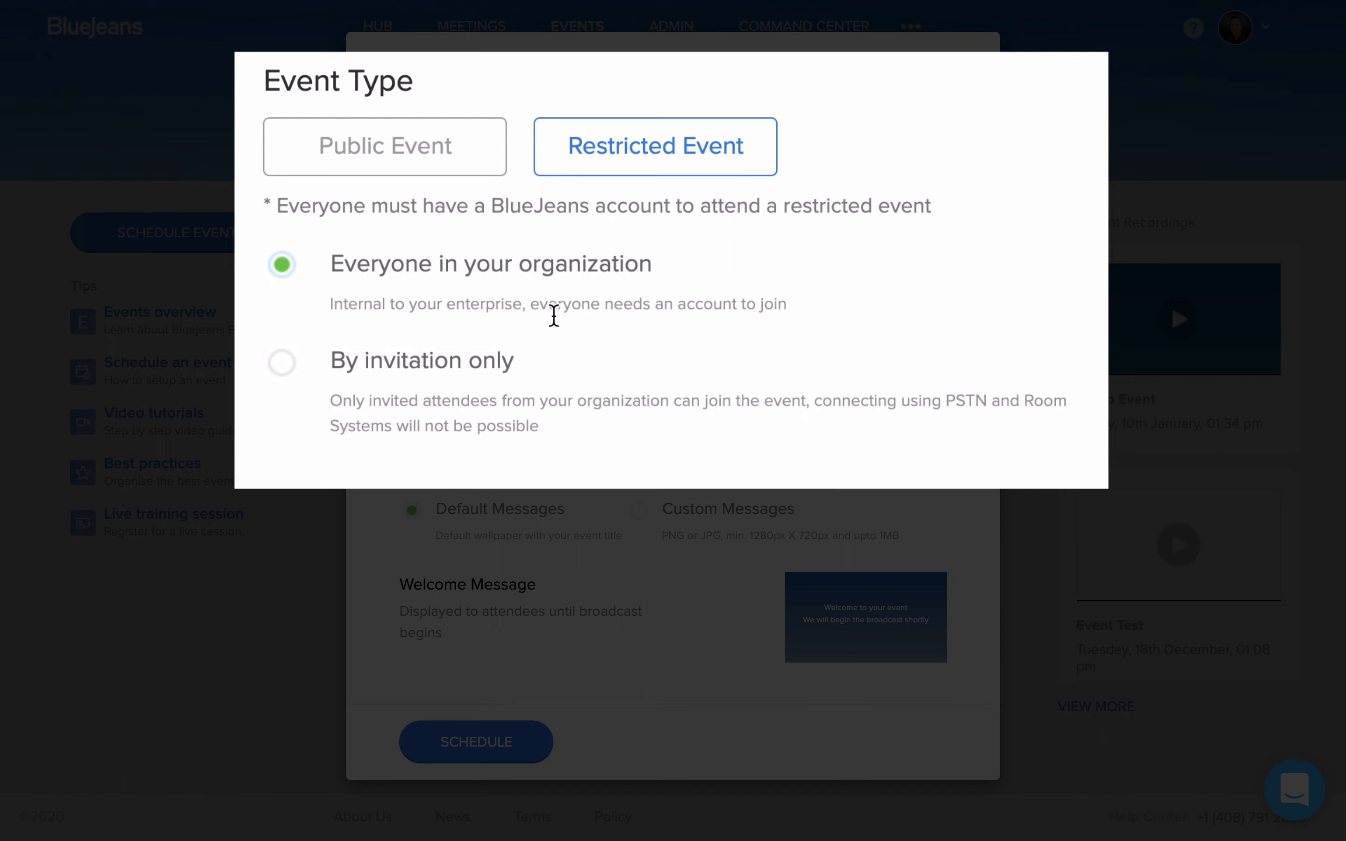
pyautogui.click(278, 366)
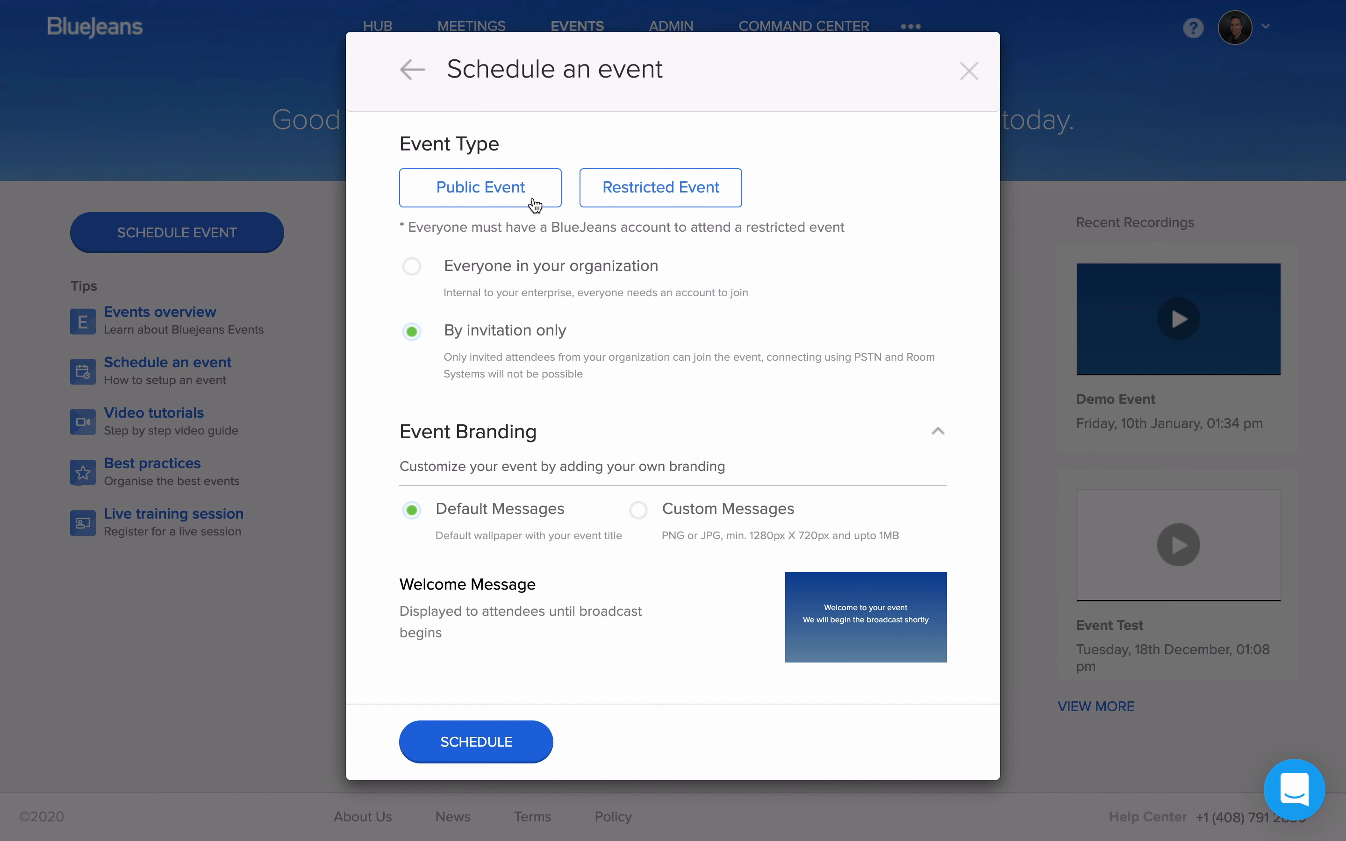
pyautogui.click(535, 205)
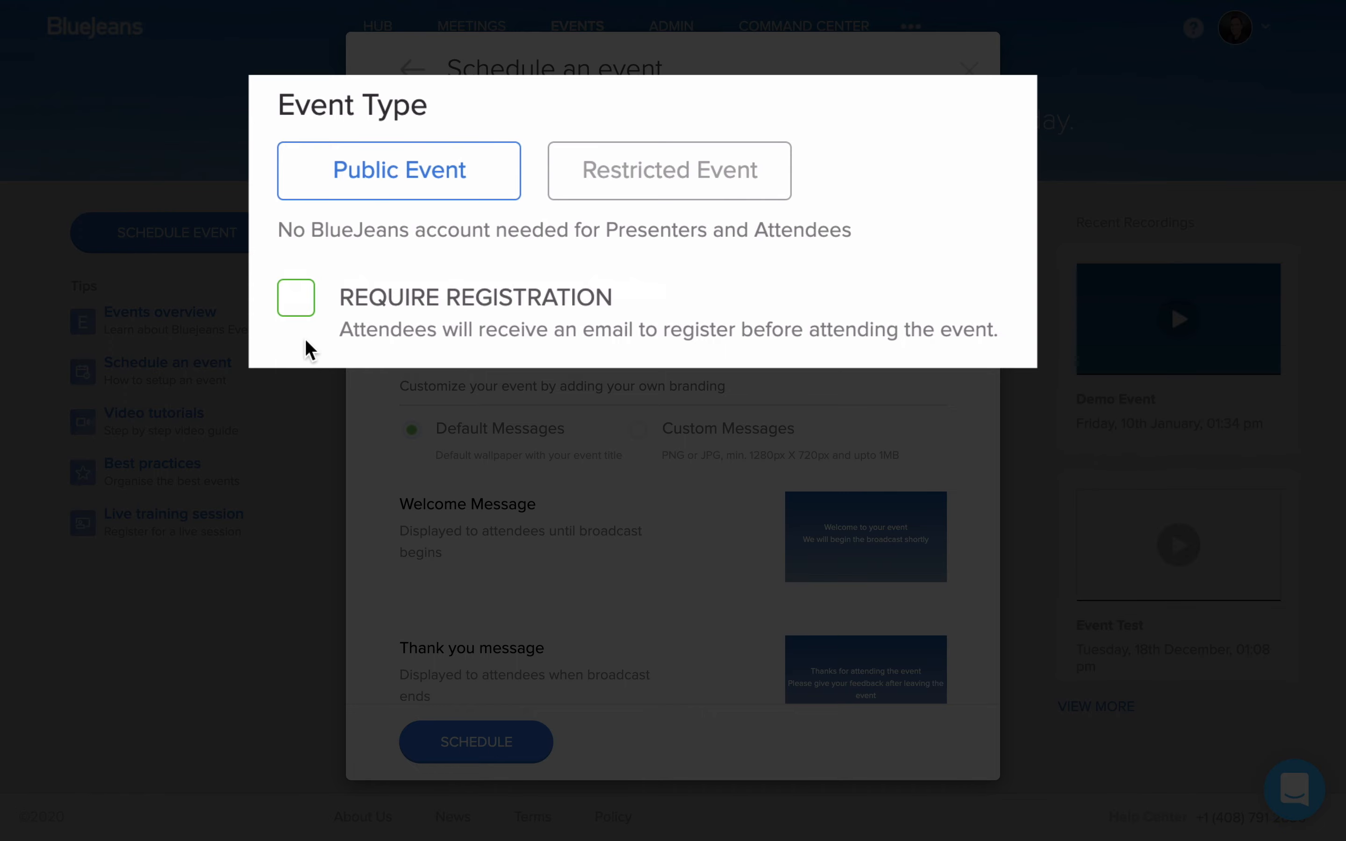
pyautogui.click(305, 312)
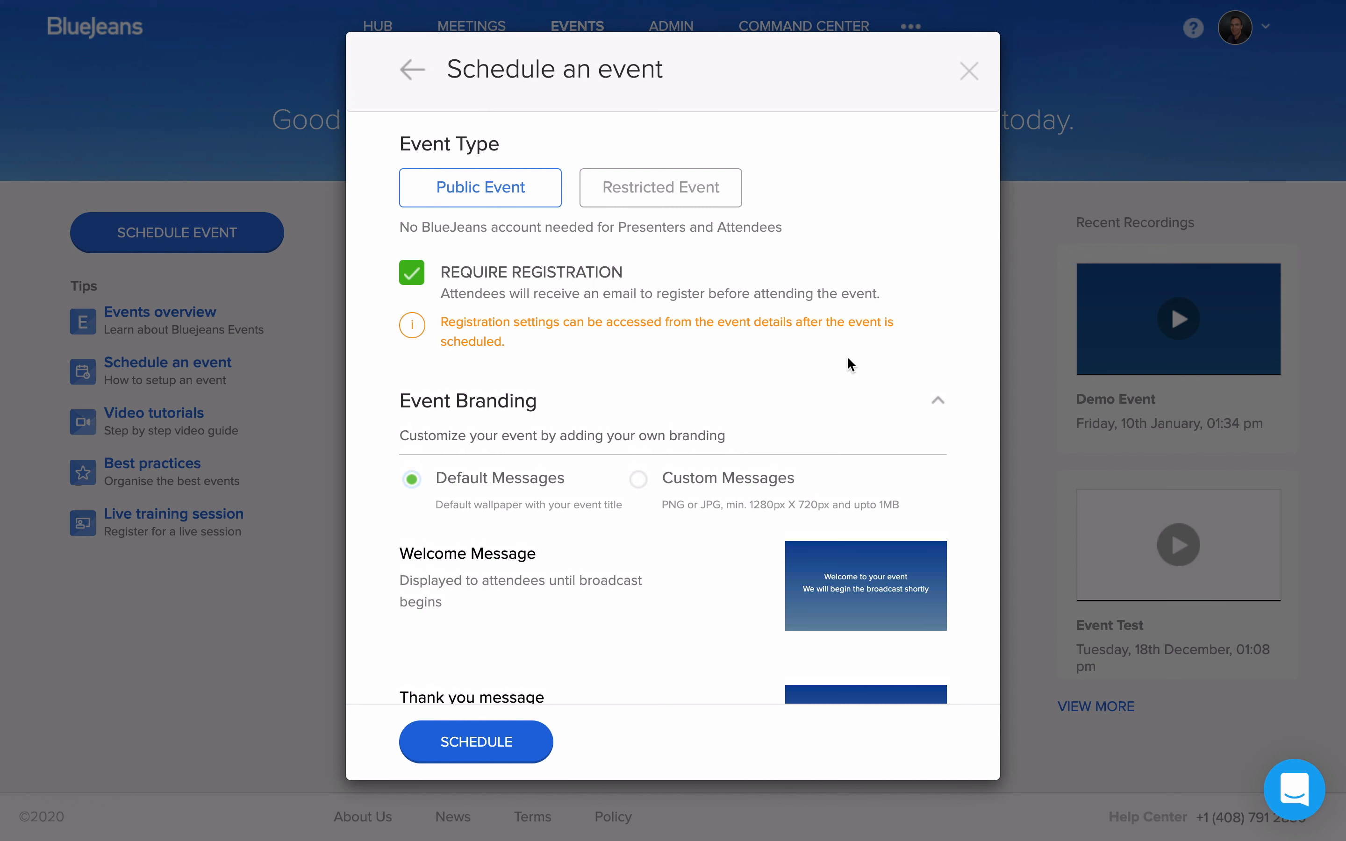
# Step: Review the event branding and participant feature settings, and schedule the event with the default messages
pyautogui.scroll(-4, 848, 364)
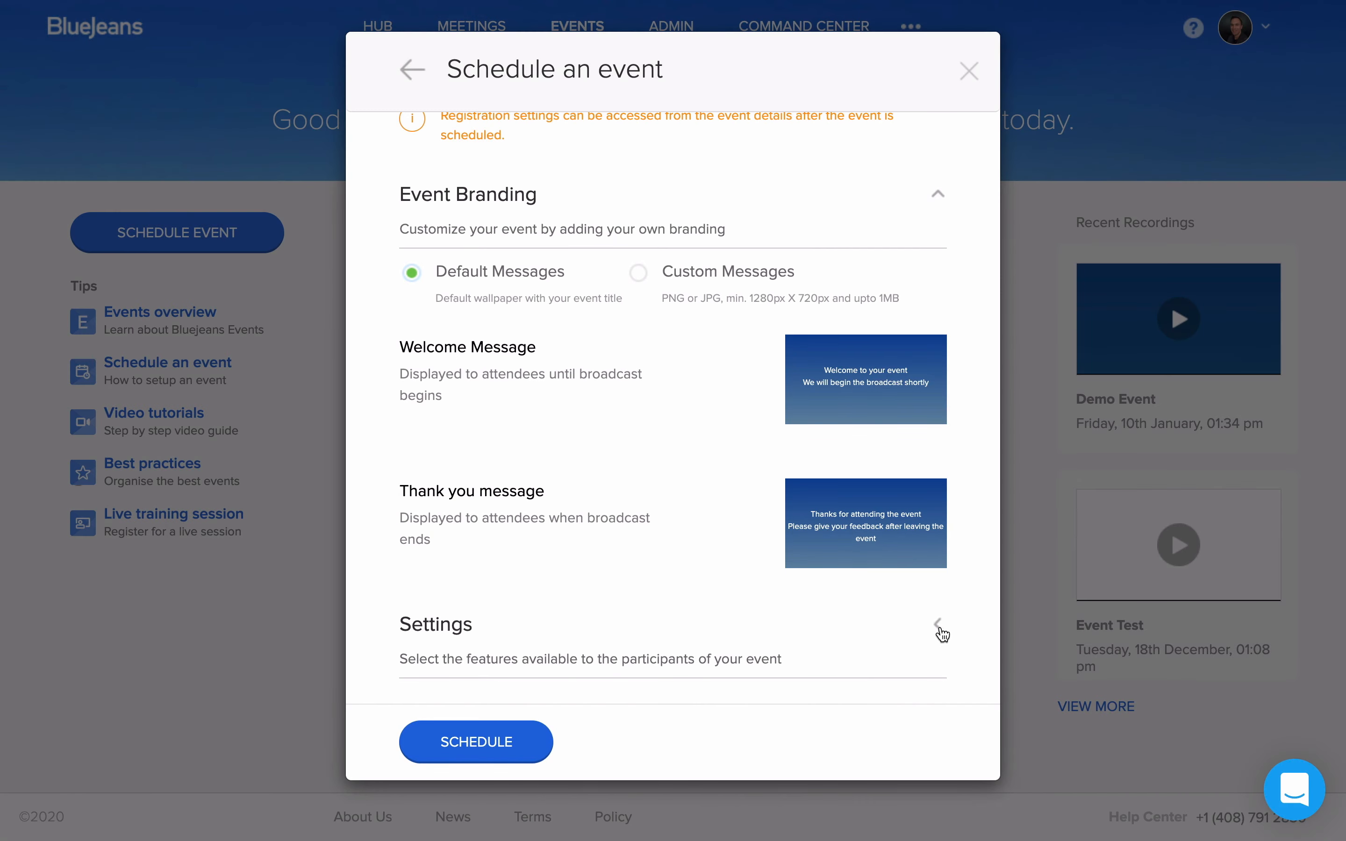
pyautogui.click(940, 625)
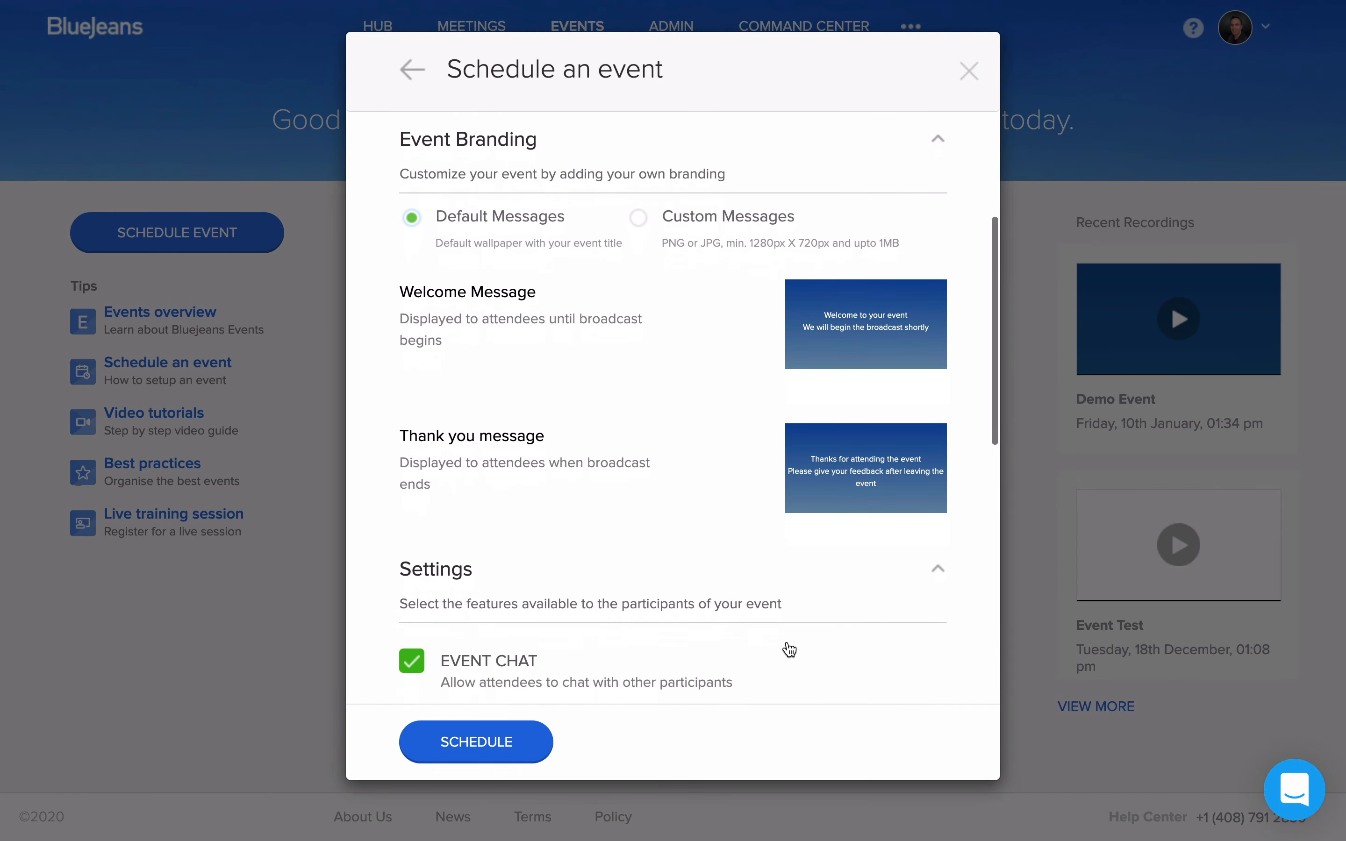
pyautogui.scroll(-6, 788, 649)
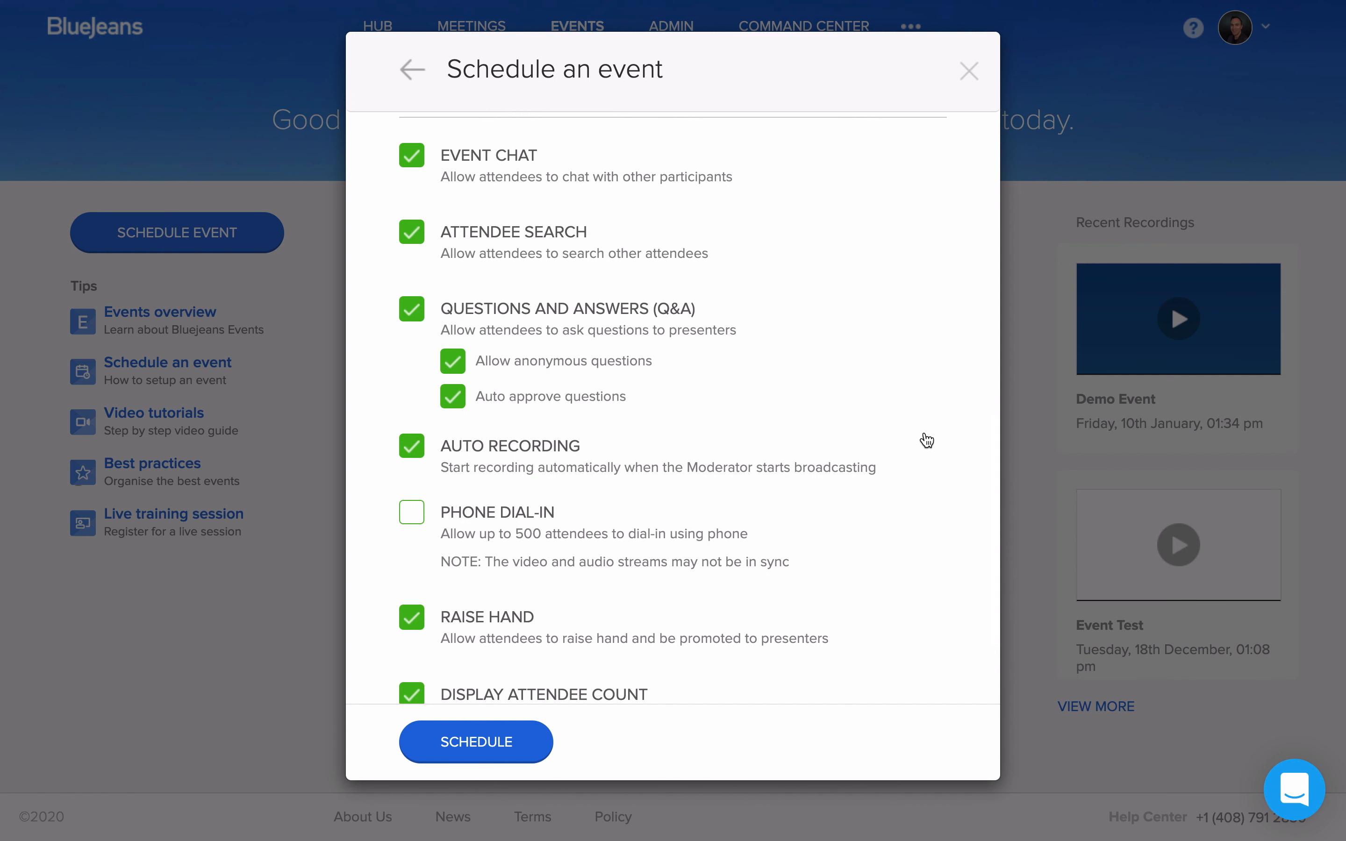
pyautogui.scroll(-2, 928, 439)
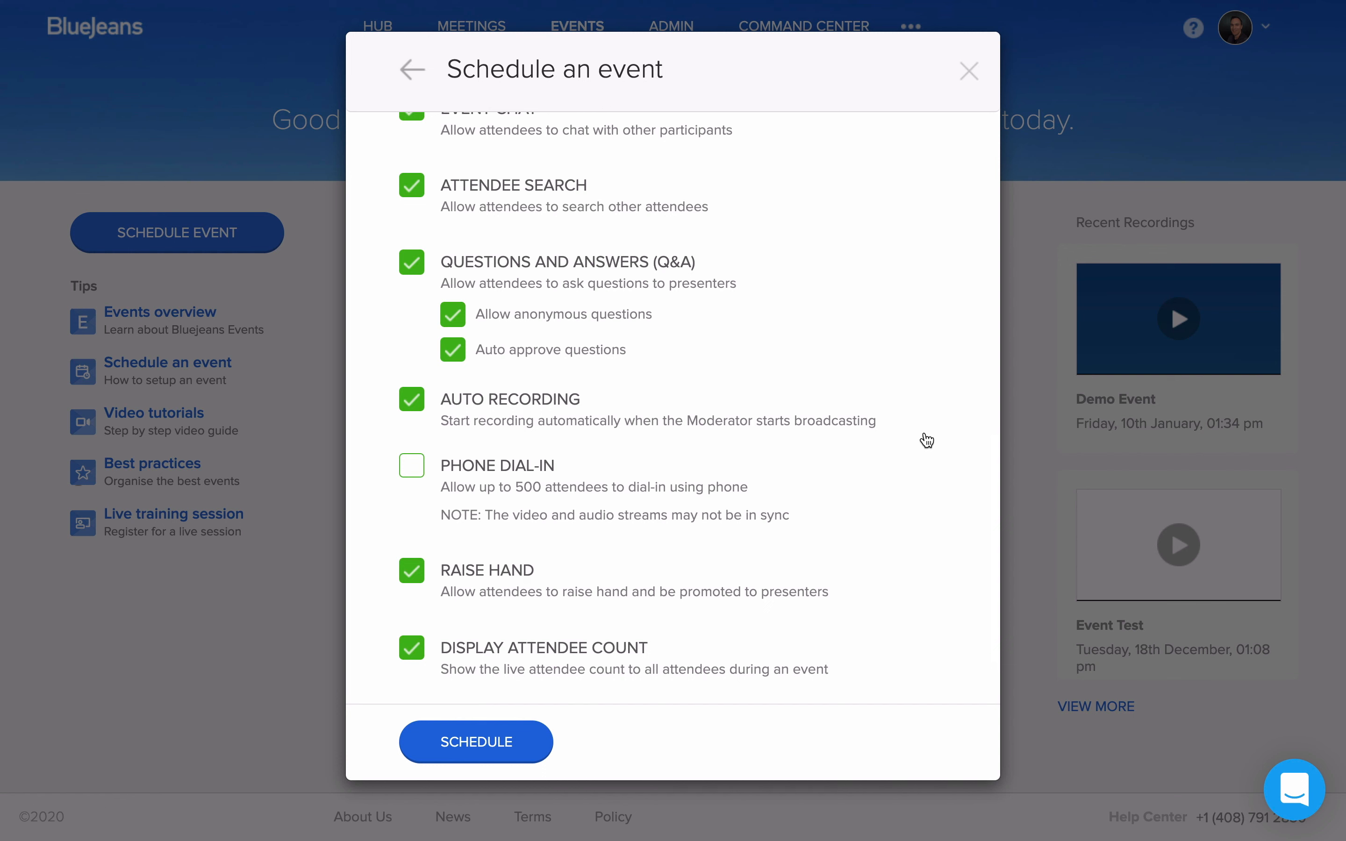
pyautogui.scroll(-2, 927, 440)
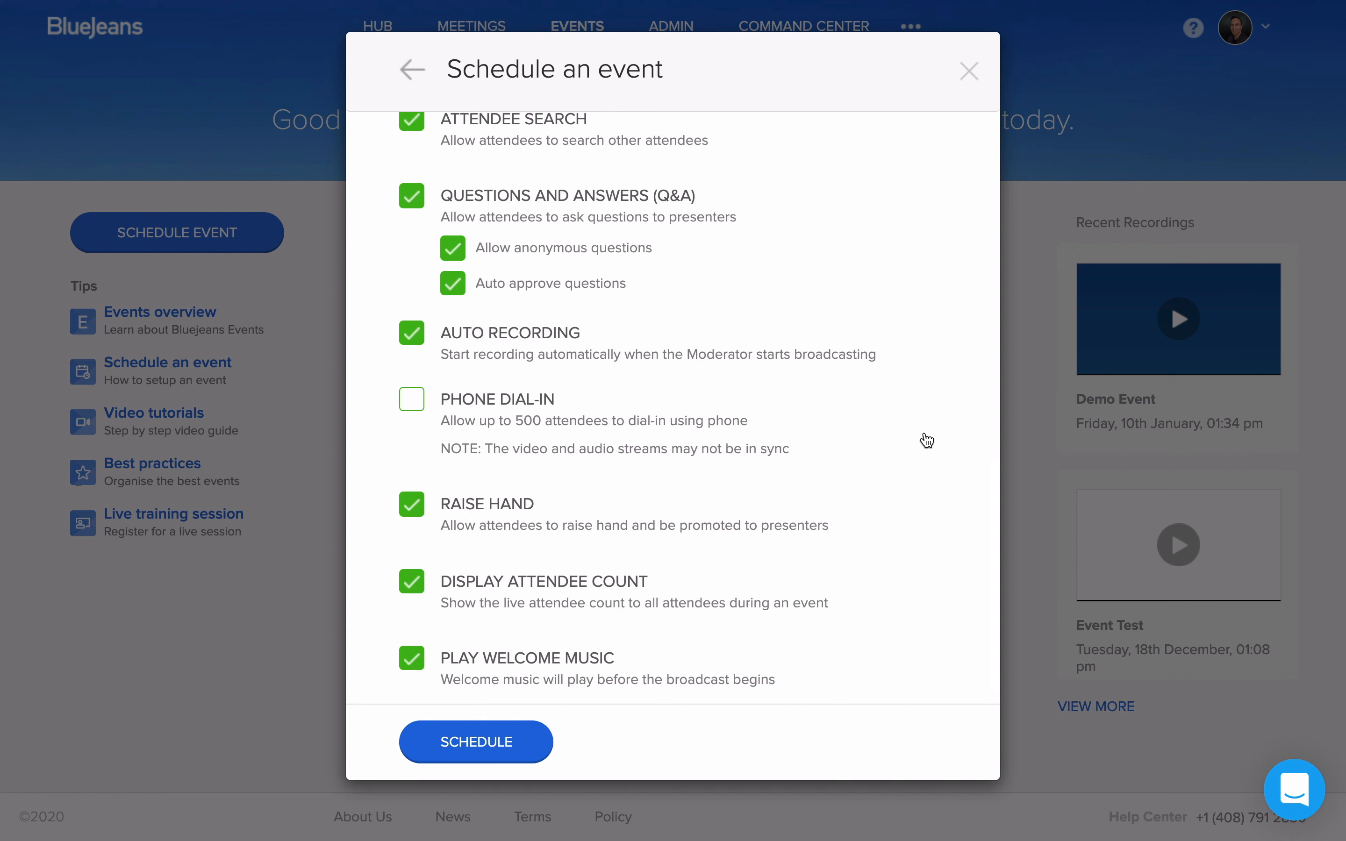
pyautogui.scroll(-1, 925, 441)
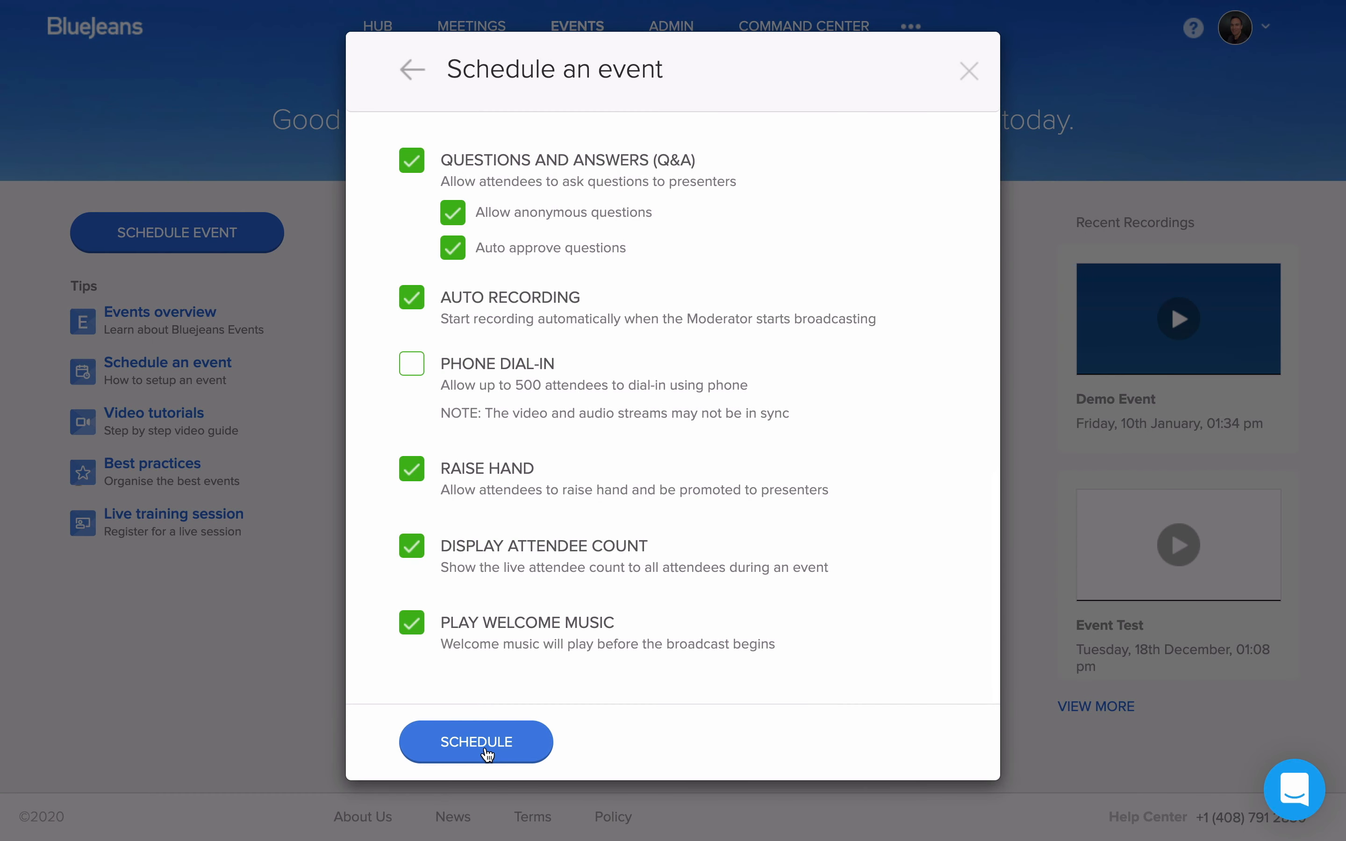
pyautogui.click(488, 755)
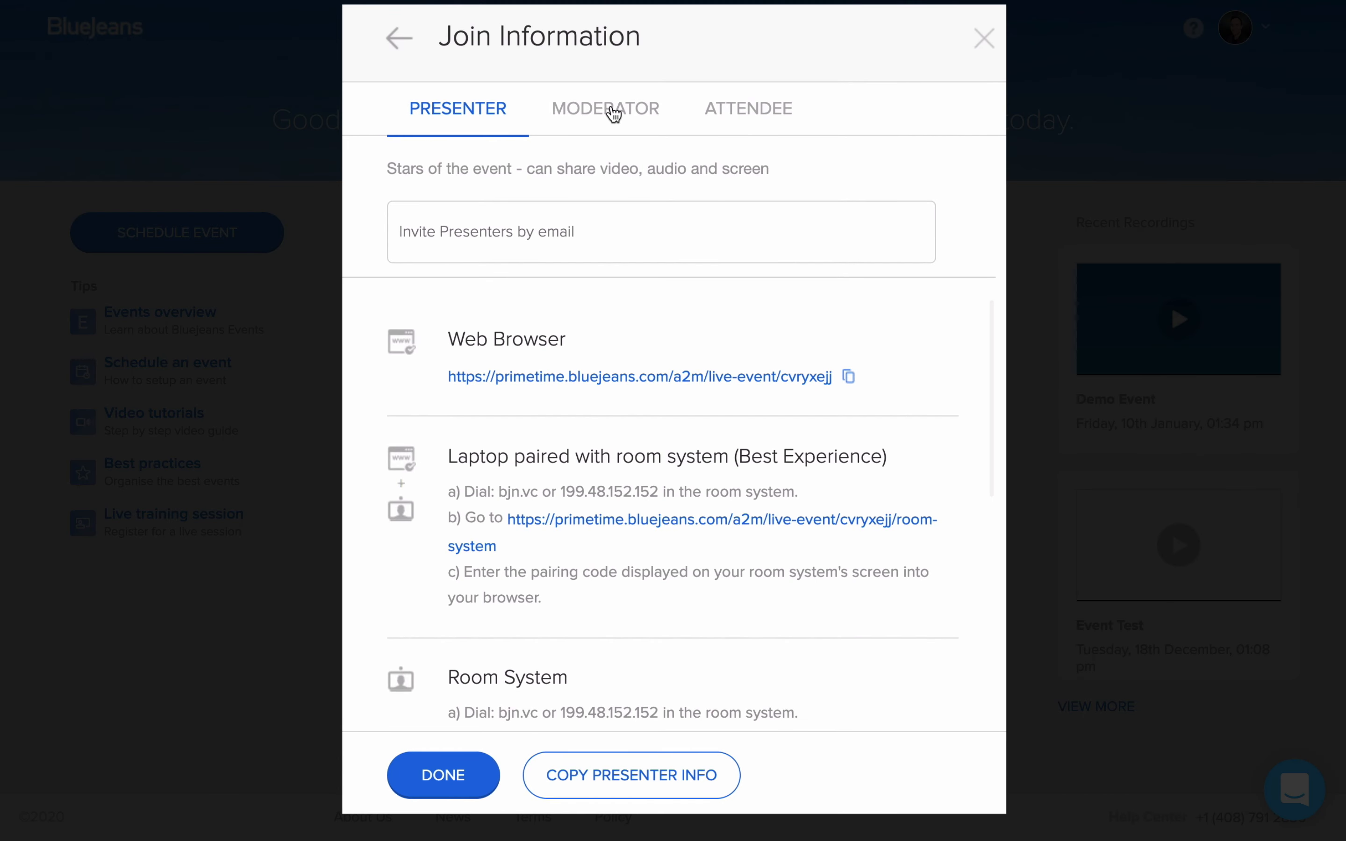
# Step: Look through the join information for moderators, attendees and presenters
pyautogui.click(610, 114)
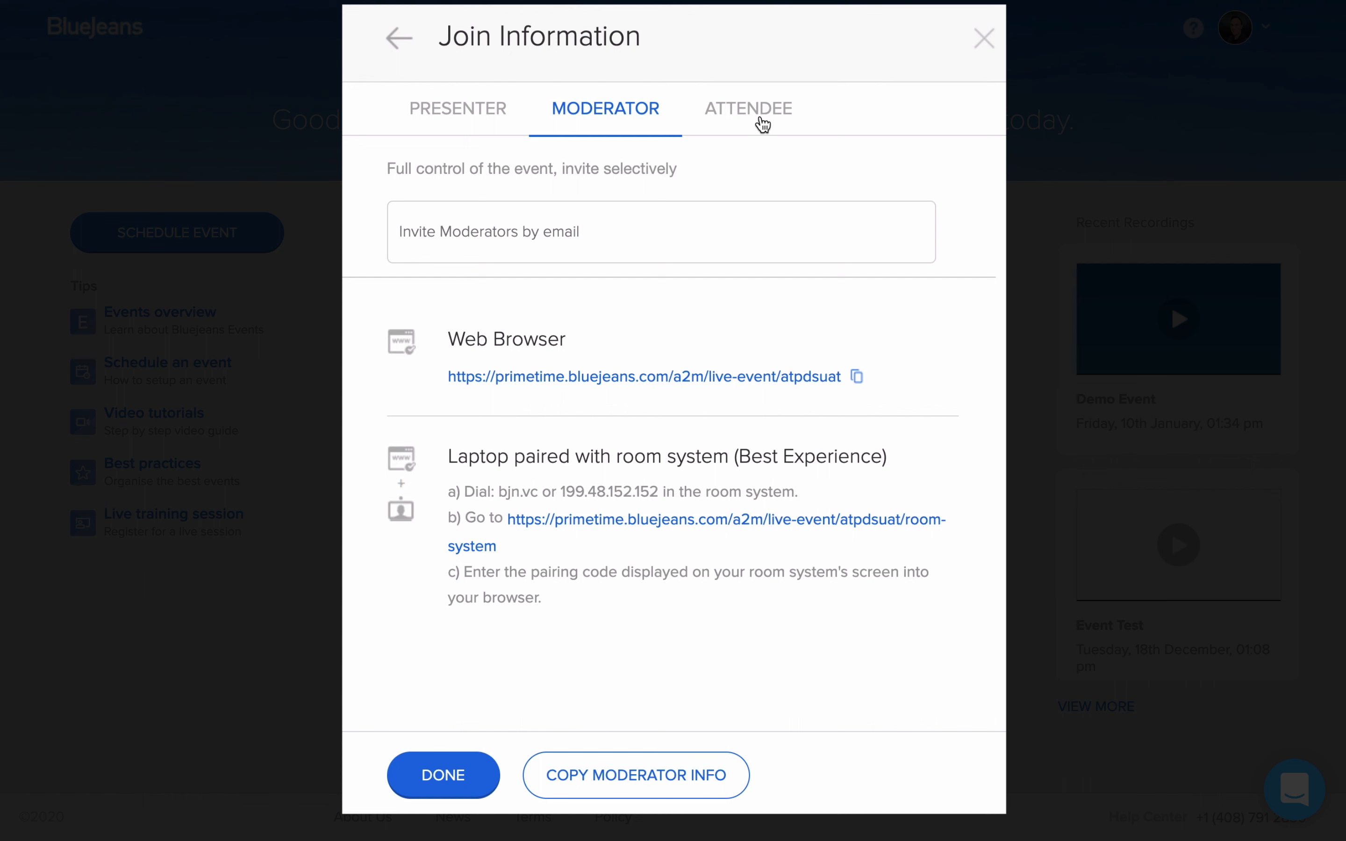
pyautogui.click(763, 125)
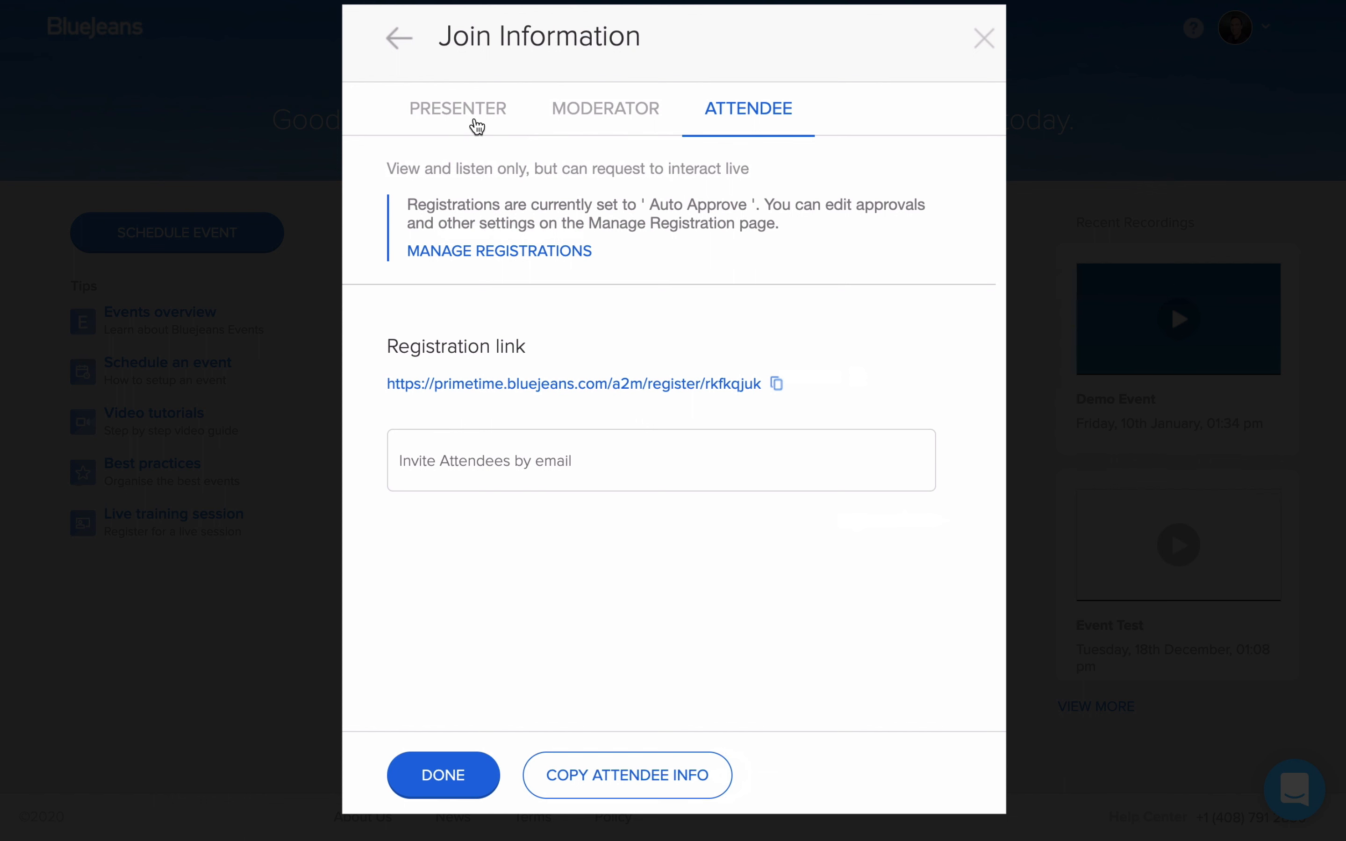
pyautogui.click(486, 123)
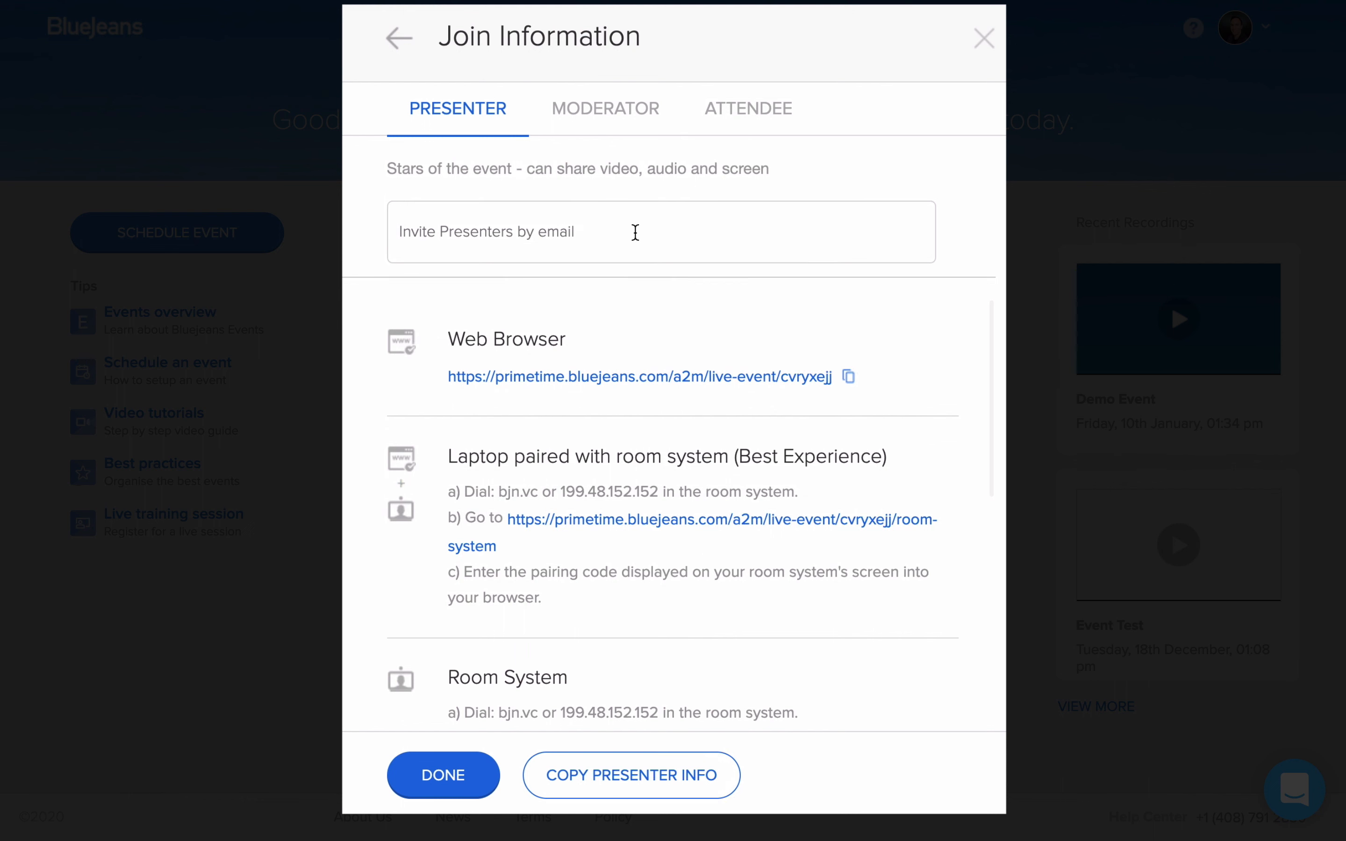
# Step: Enter the invitee's e-mail address for the presenter, moderator and attendee roles, and send the invitations
pyautogui.click(635, 233)
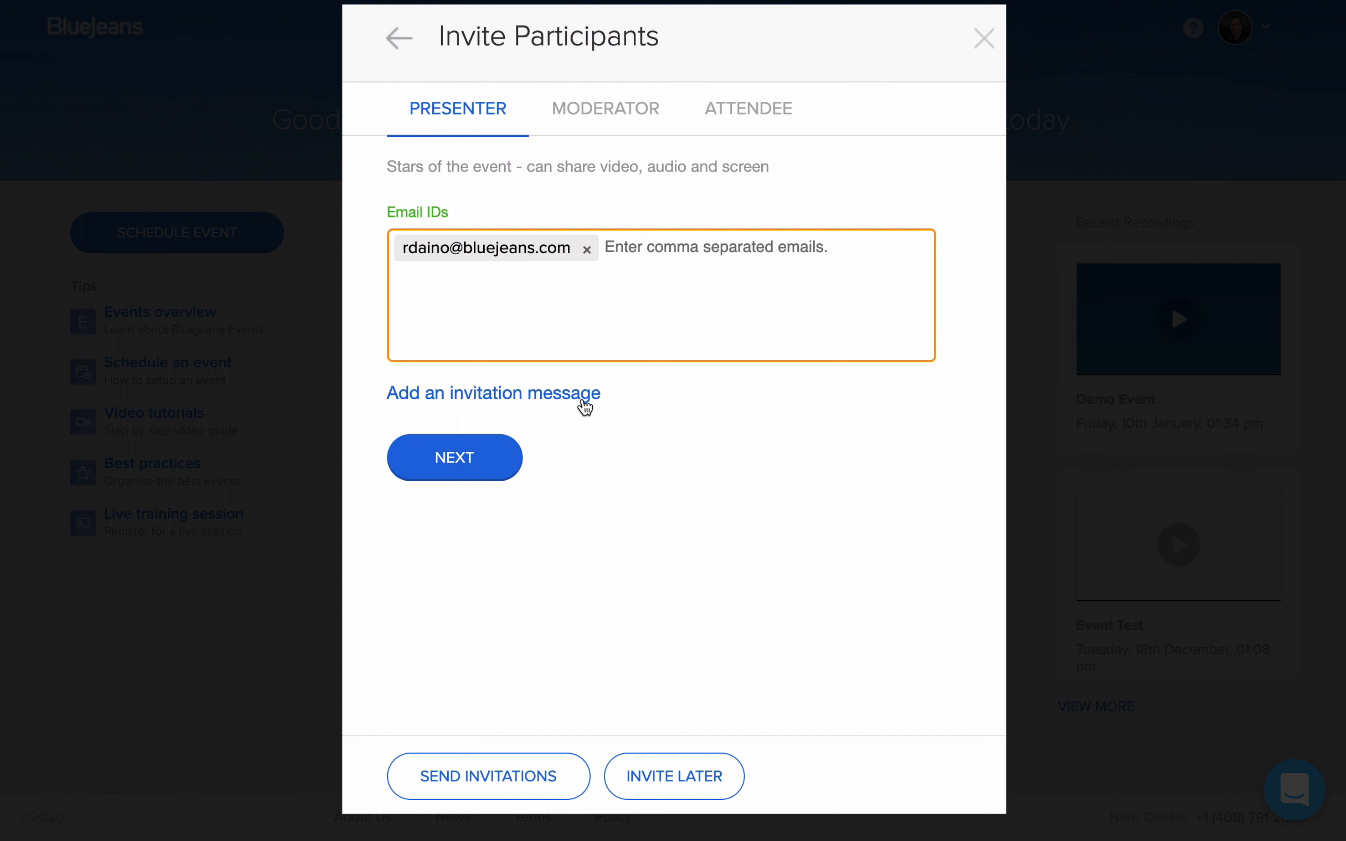
pyautogui.click(495, 472)
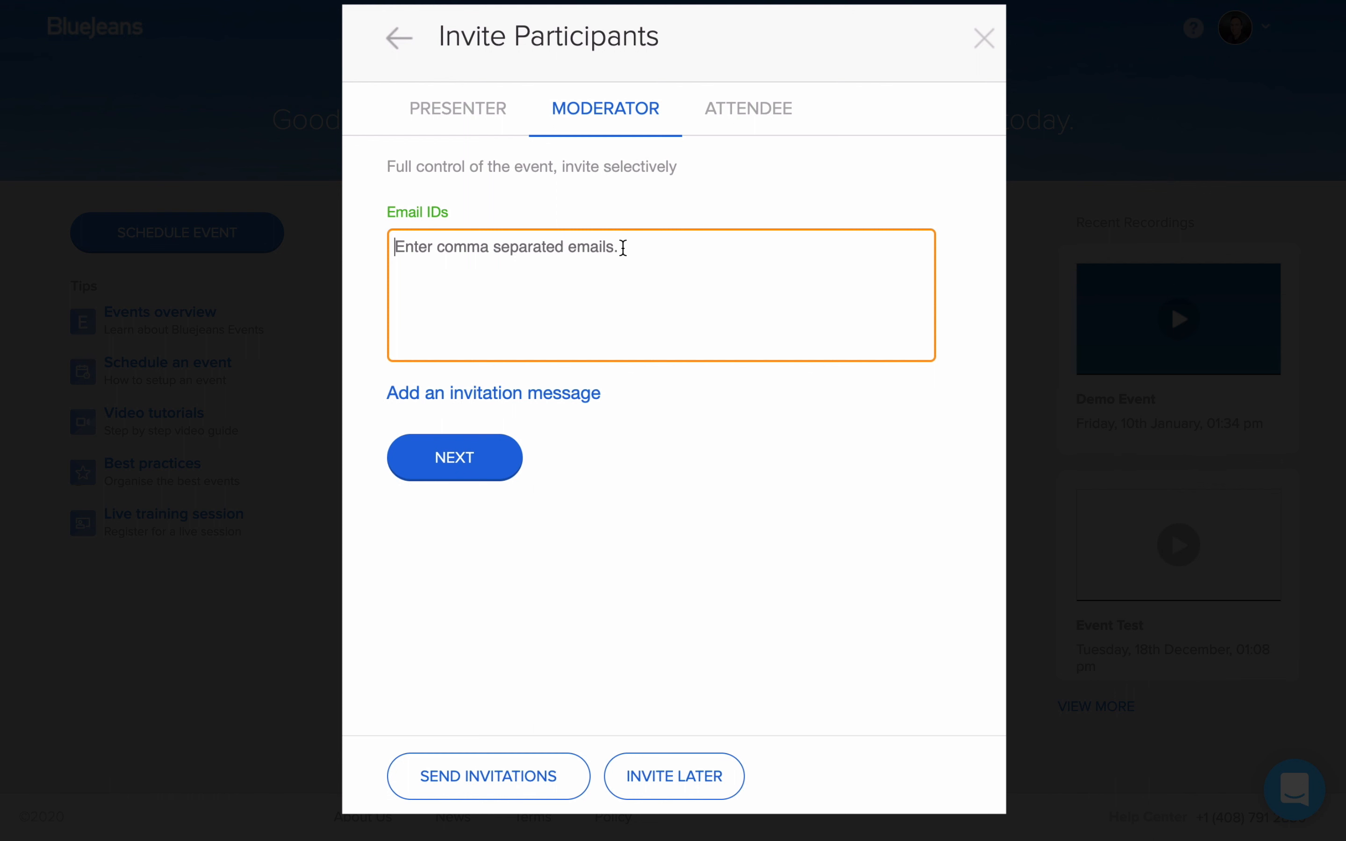
pyautogui.hotkey('ctrl', 'v')
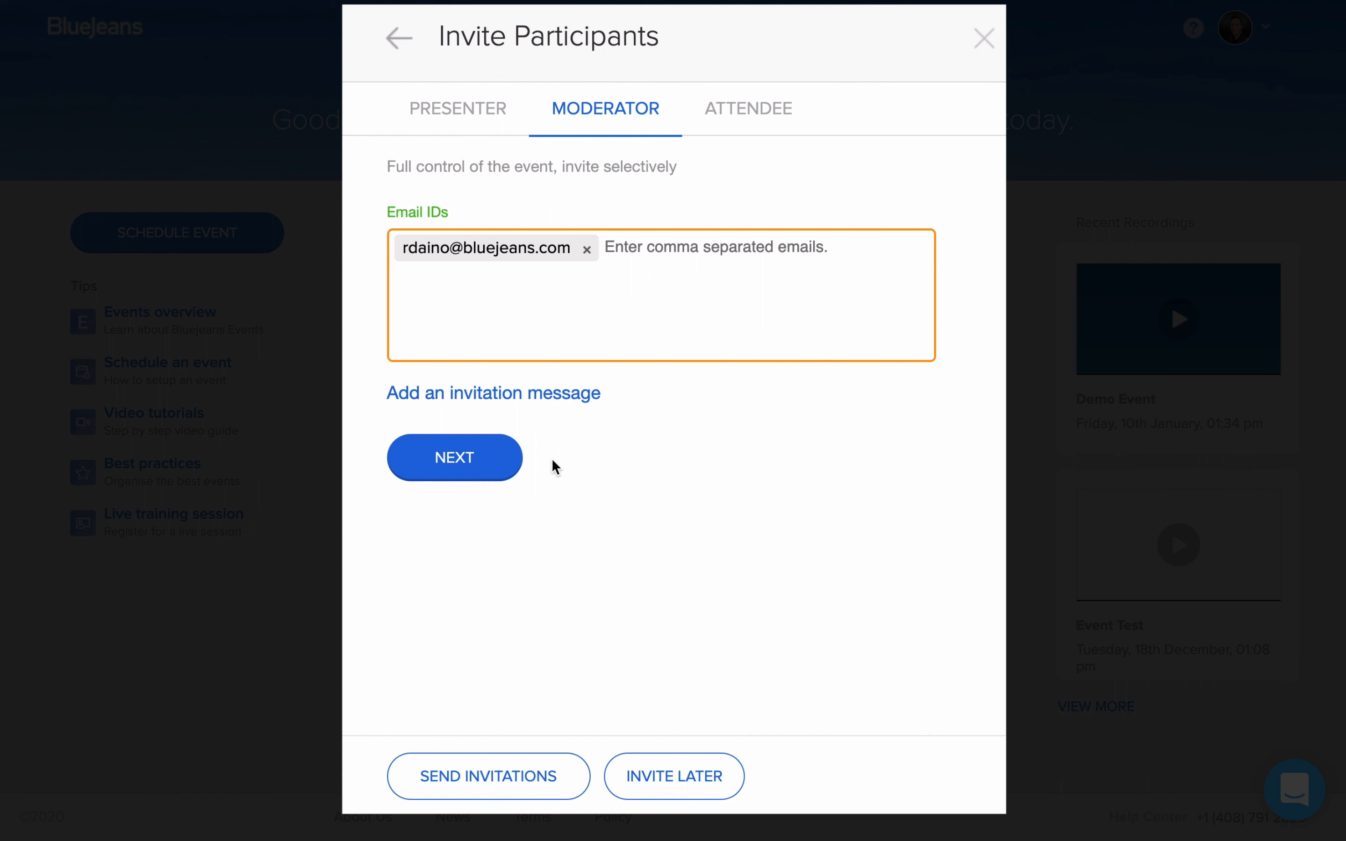
pyautogui.click(477, 472)
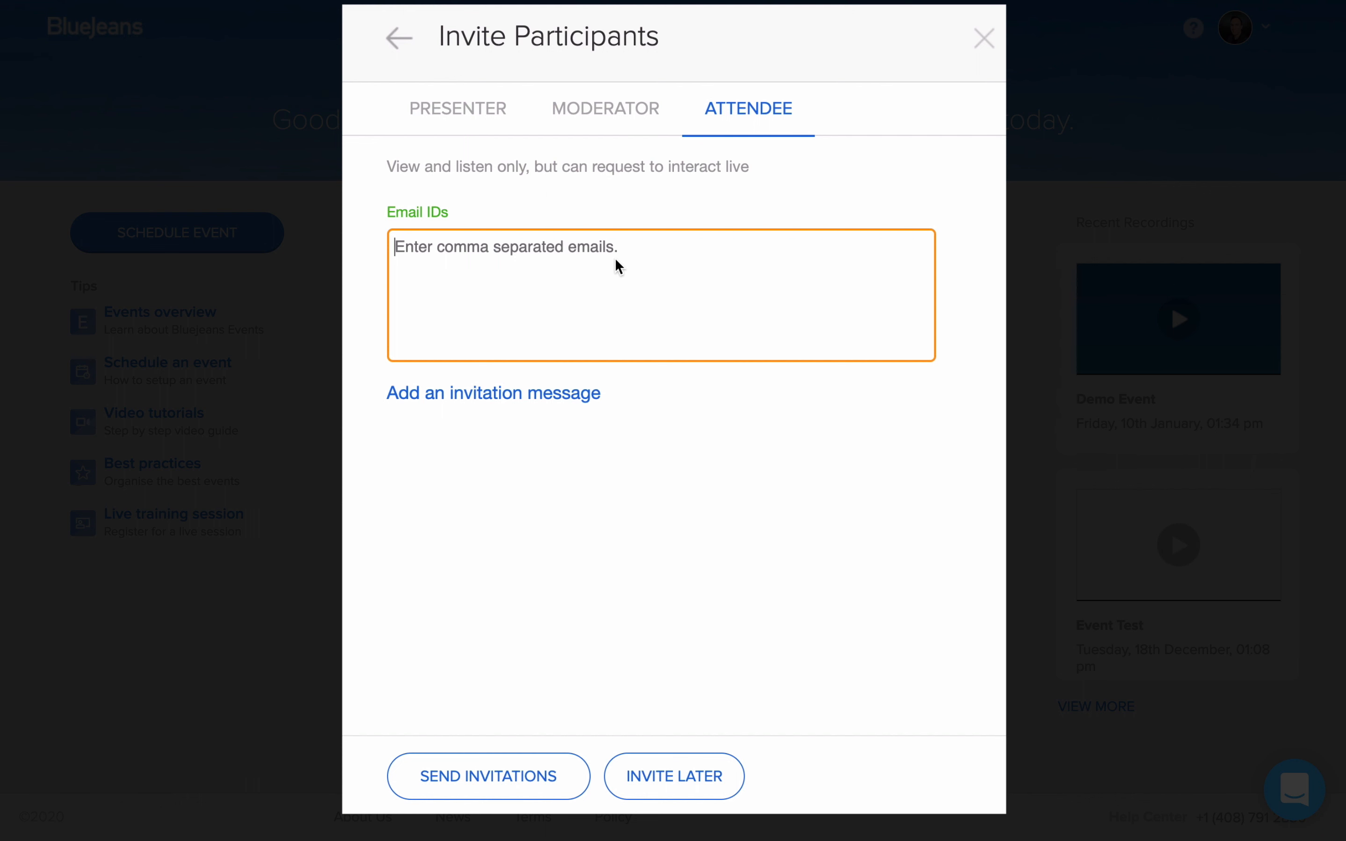
pyautogui.press('super+v')
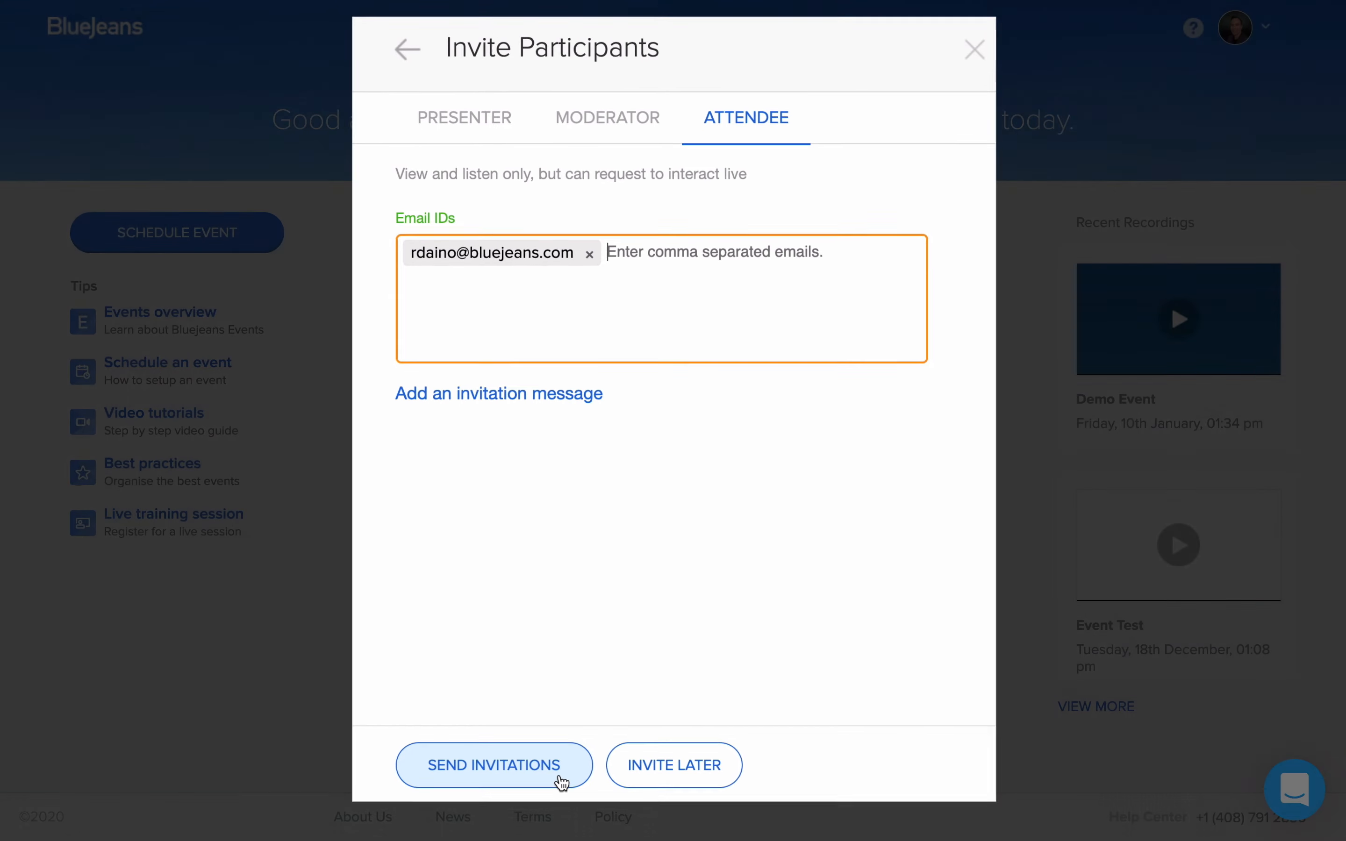
pyautogui.click(559, 794)
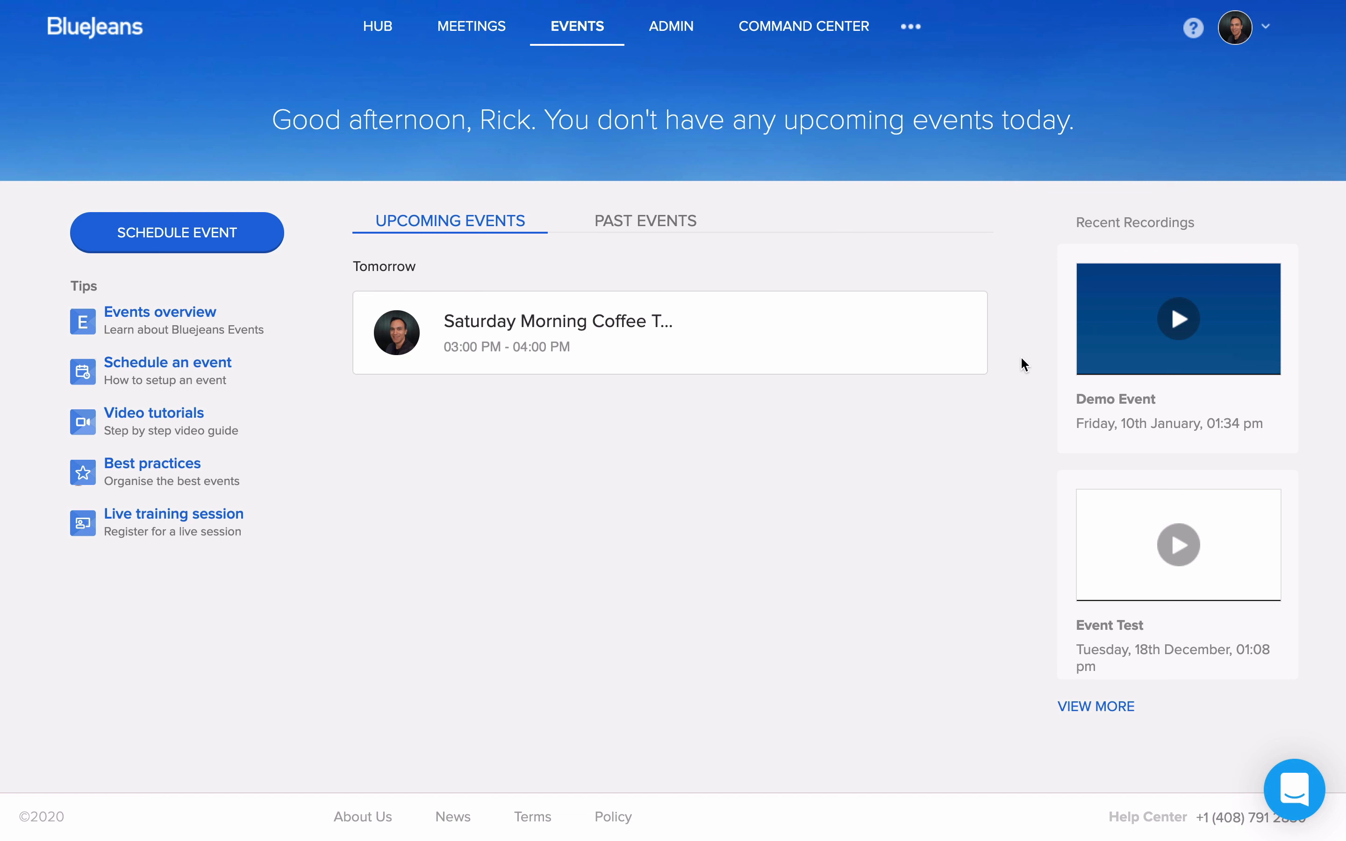
# Step: Expand the upcoming Saturday Morning Coffee Talk event and open its registration management page
pyautogui.click(846, 355)
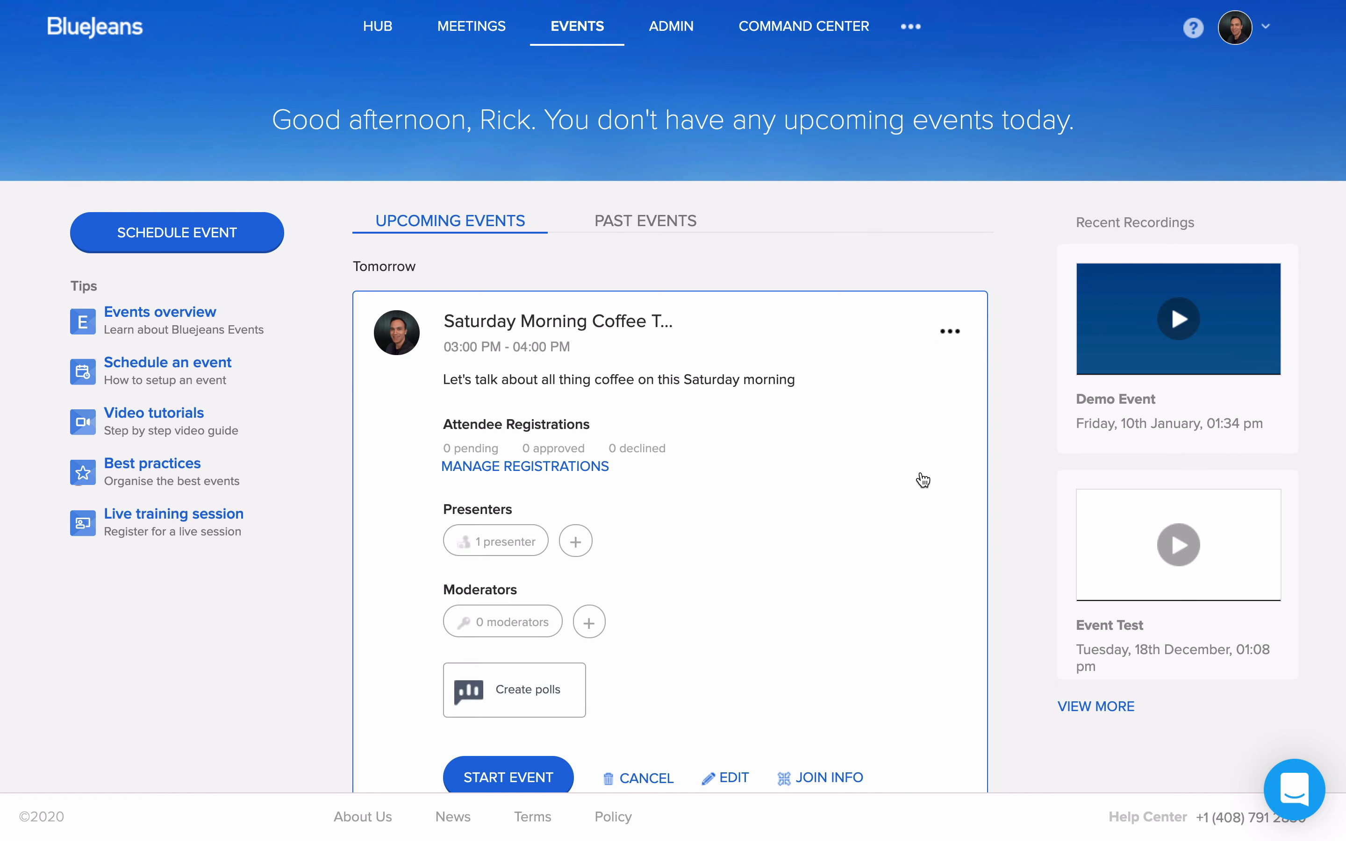
pyautogui.scroll(-3, 912, 481)
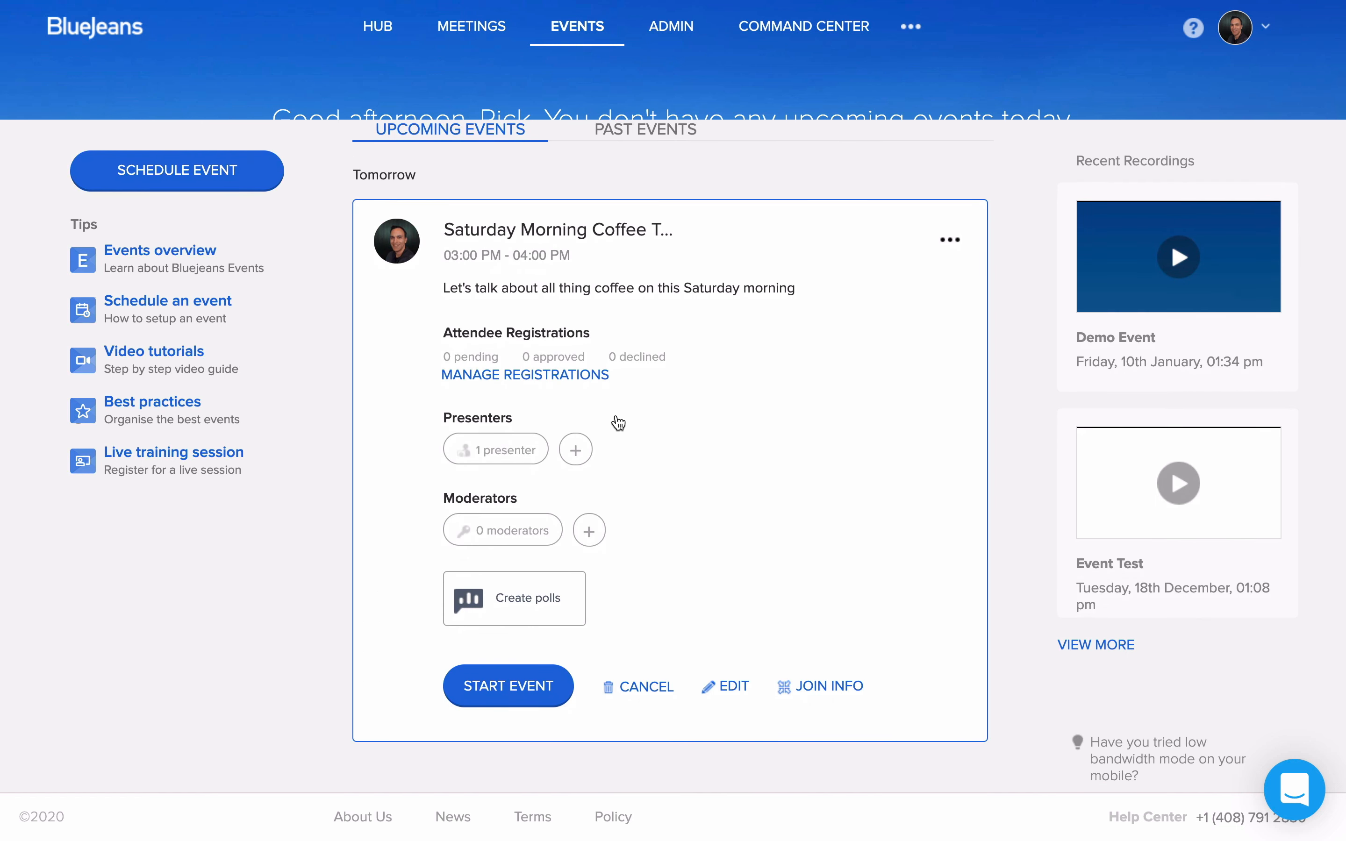
pyautogui.click(556, 377)
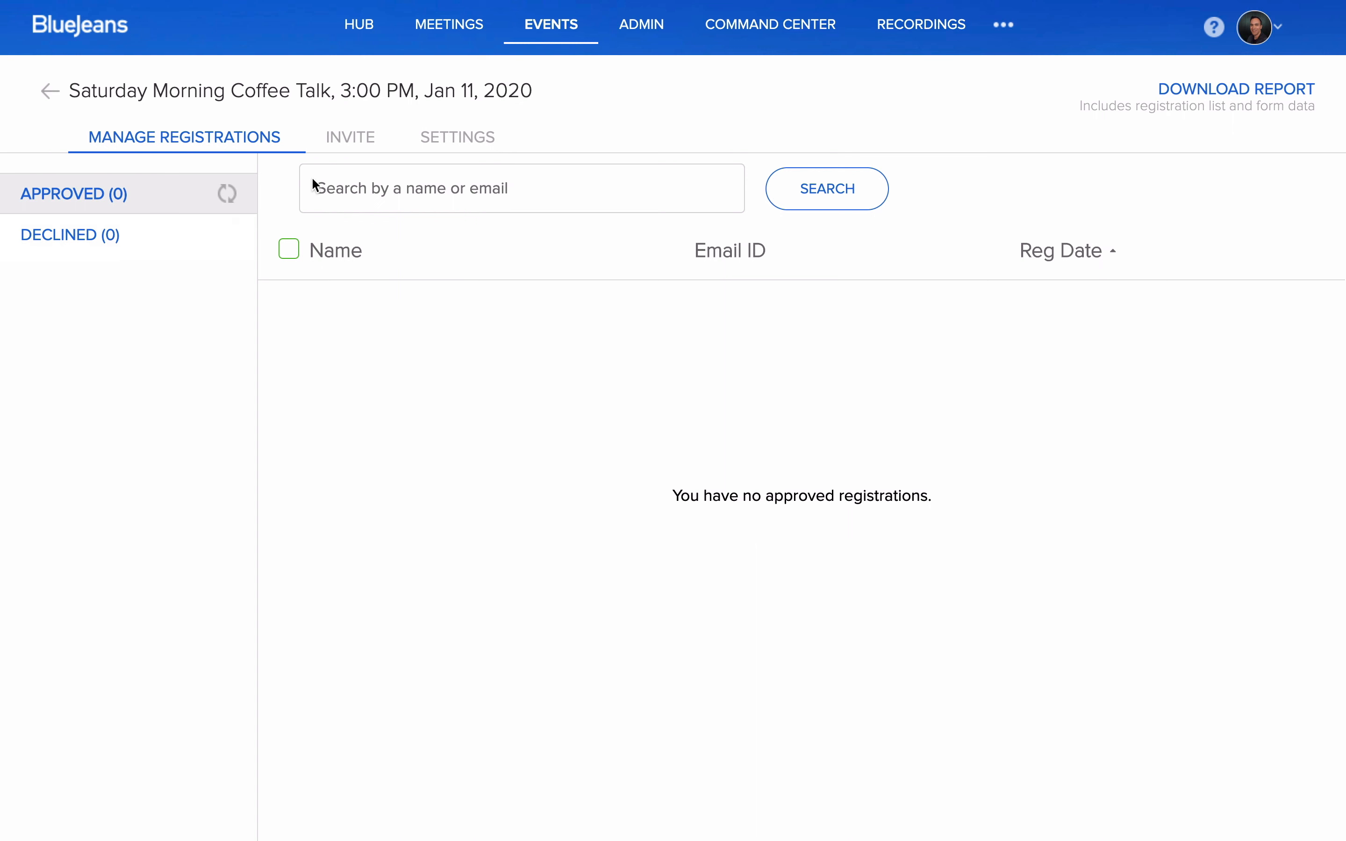
# Step: Invite two attendees from the event's registration page by entering their comma-separated e-mail addresses and sending the invitations
pyautogui.click(357, 148)
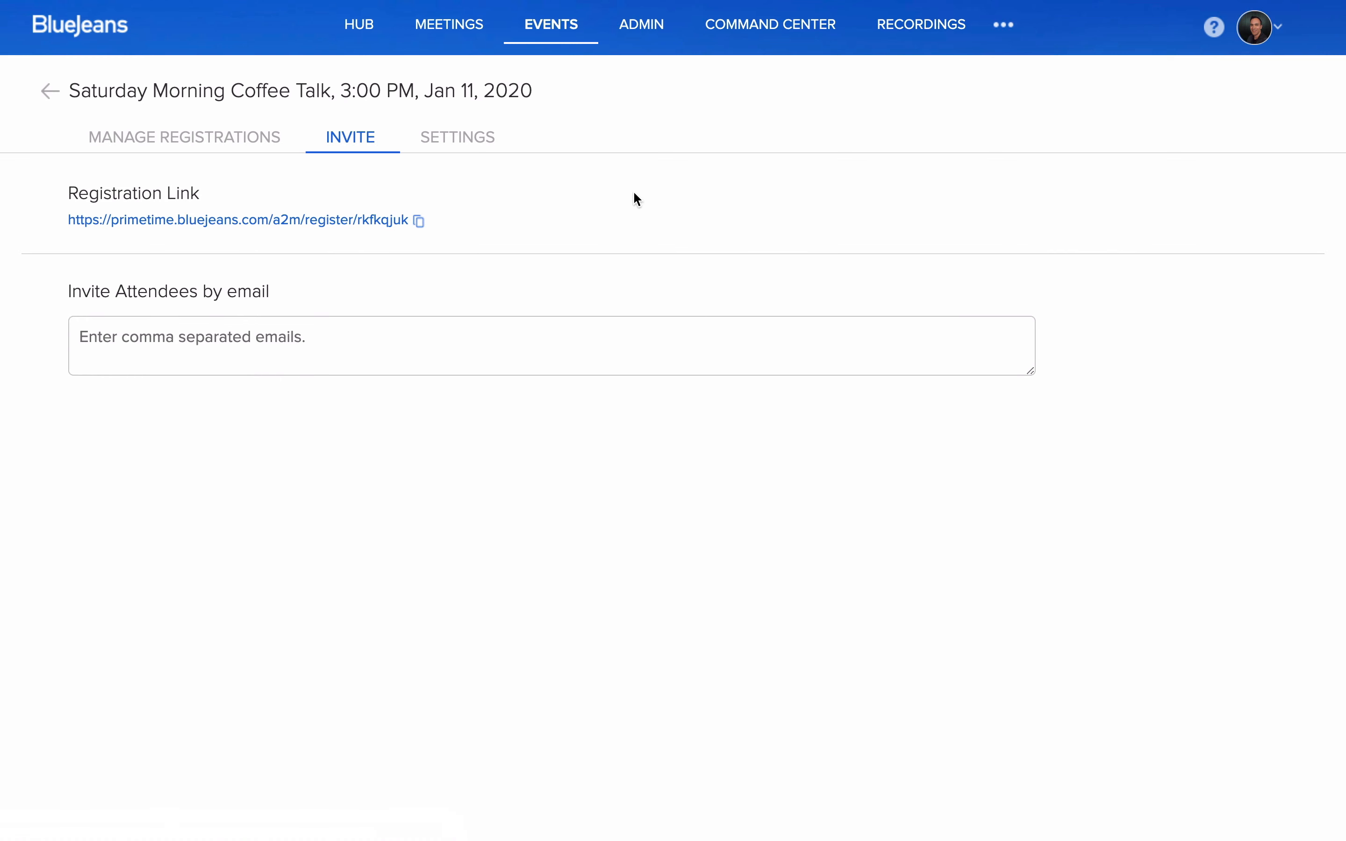
pyautogui.click(328, 339)
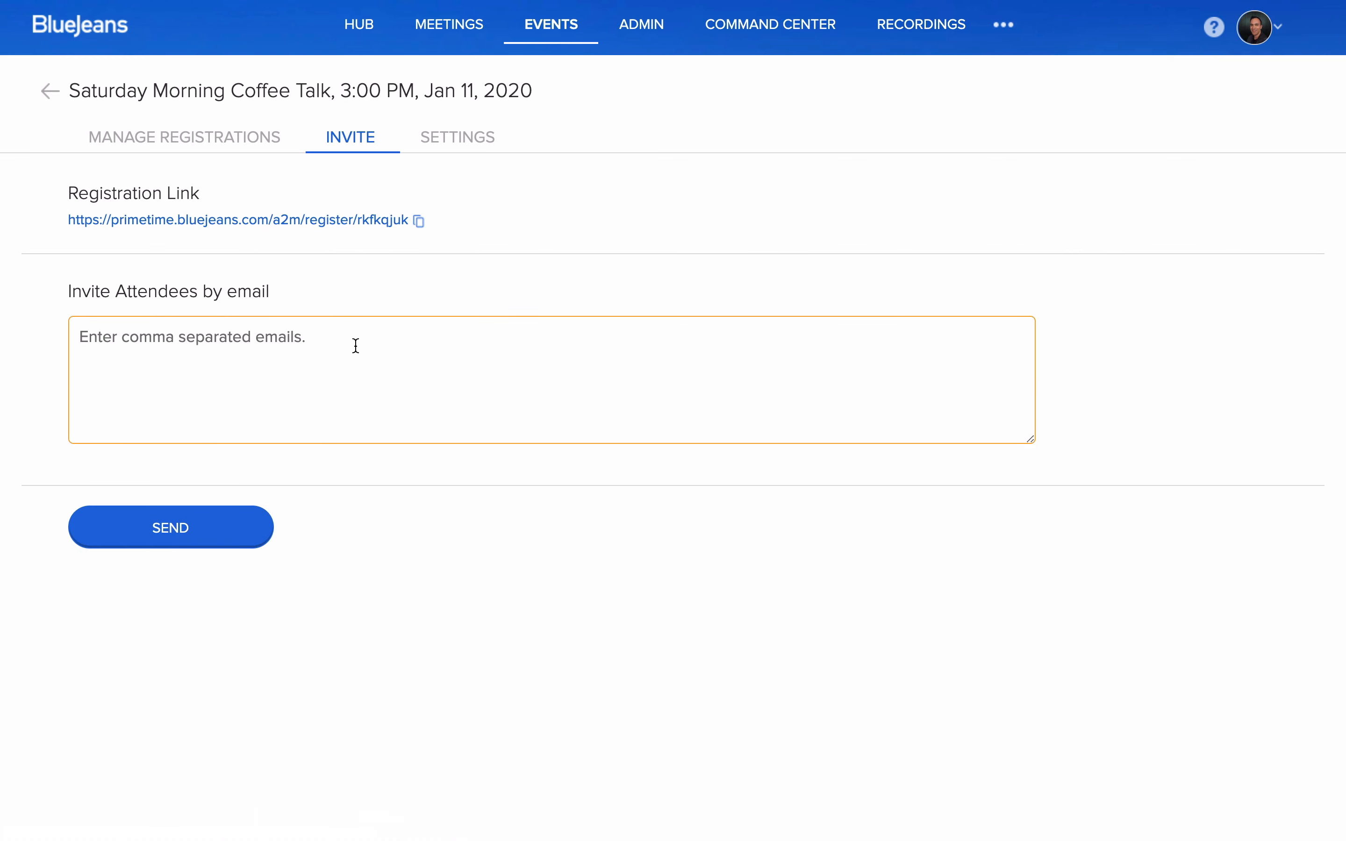
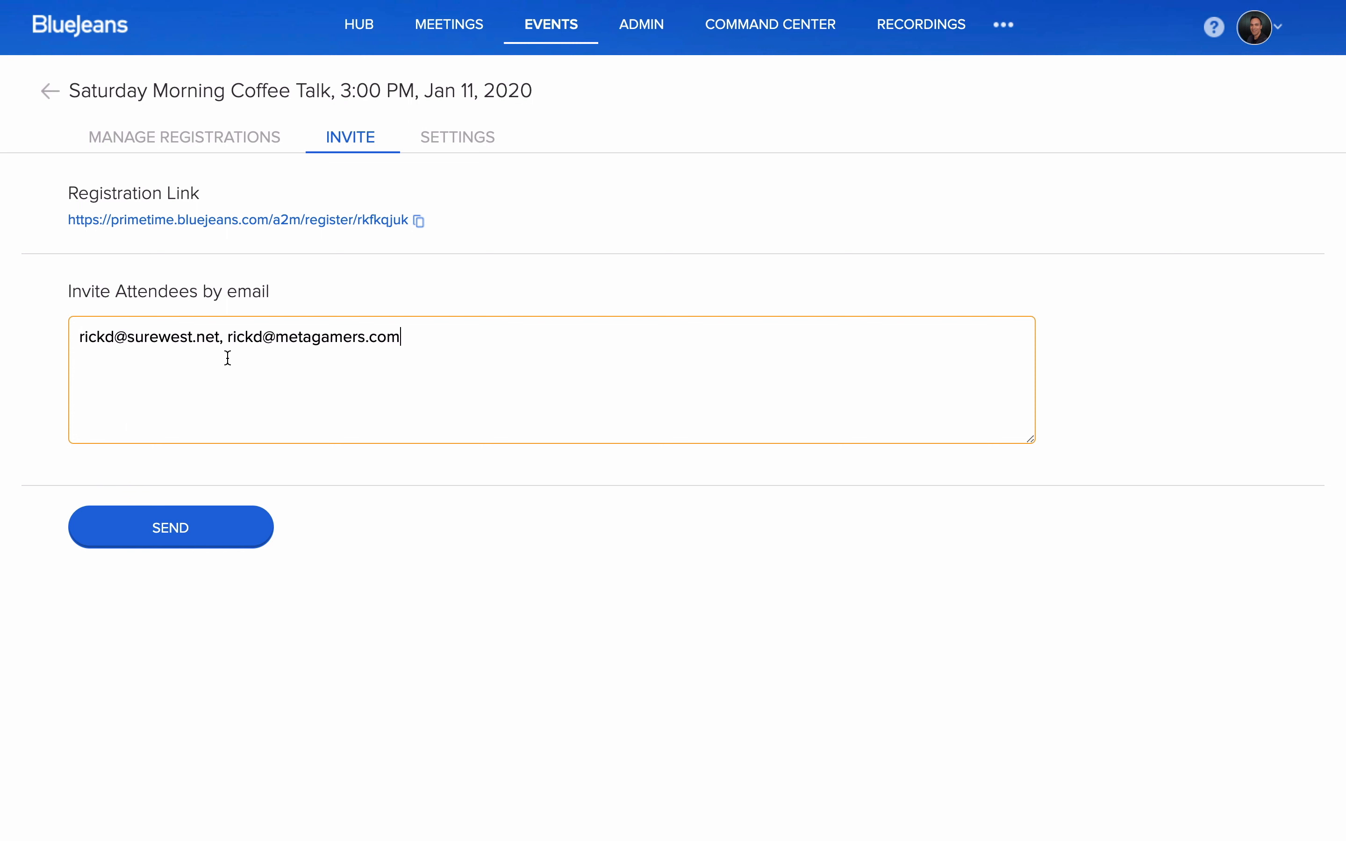
pyautogui.click(221, 543)
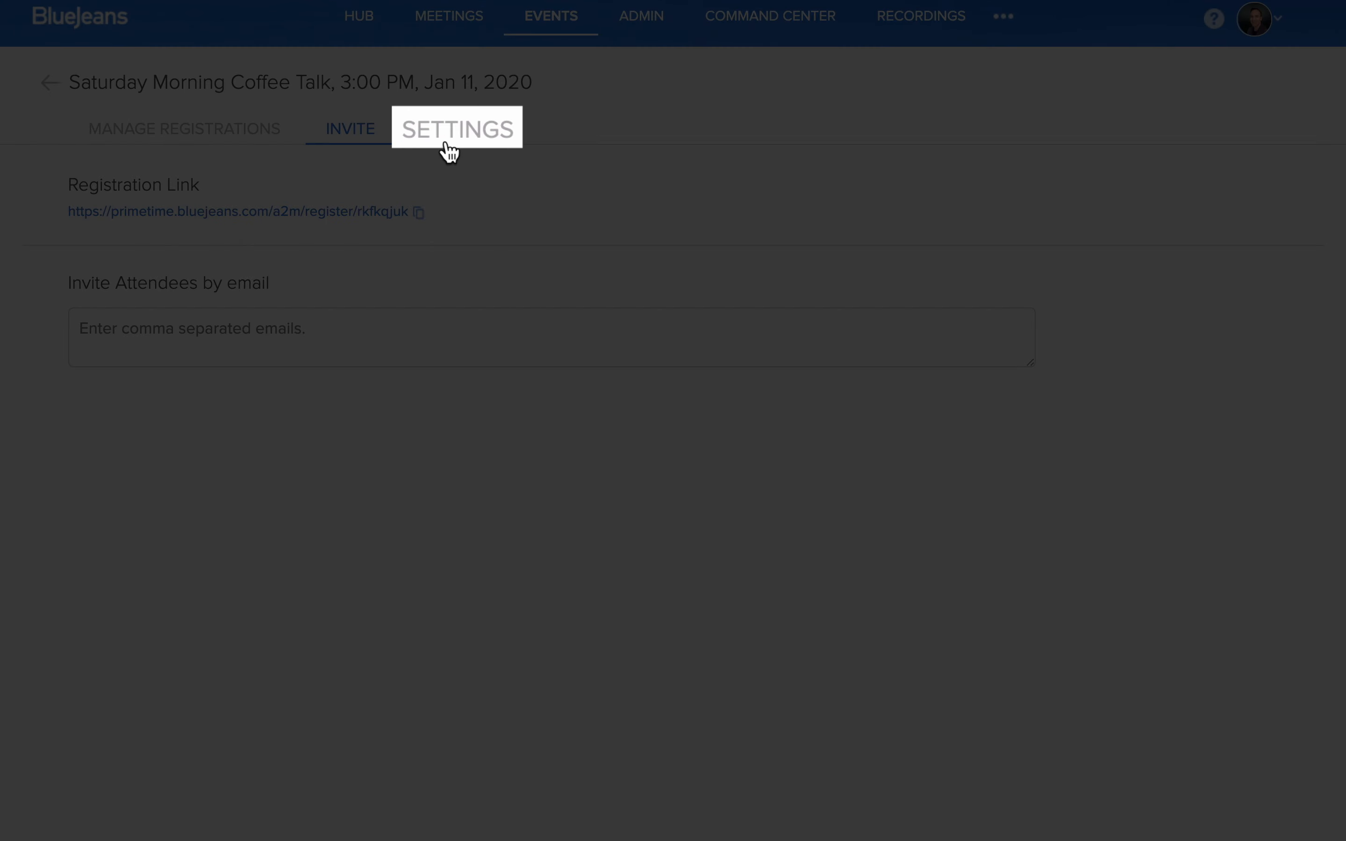
# Step: Open the event's registration settings and look at the customizable registration form, closing it without adding a question
pyautogui.click(452, 140)
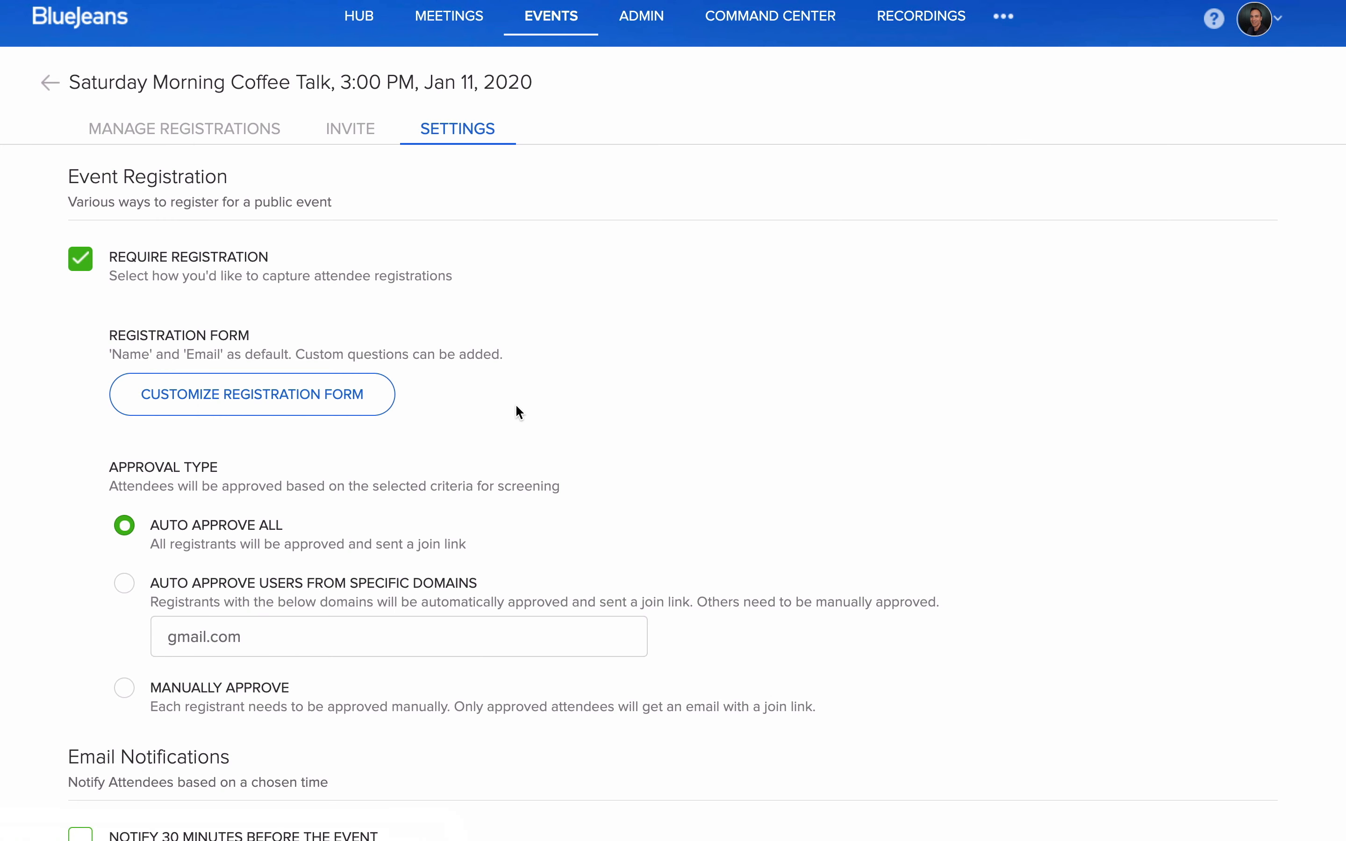
pyautogui.click(366, 409)
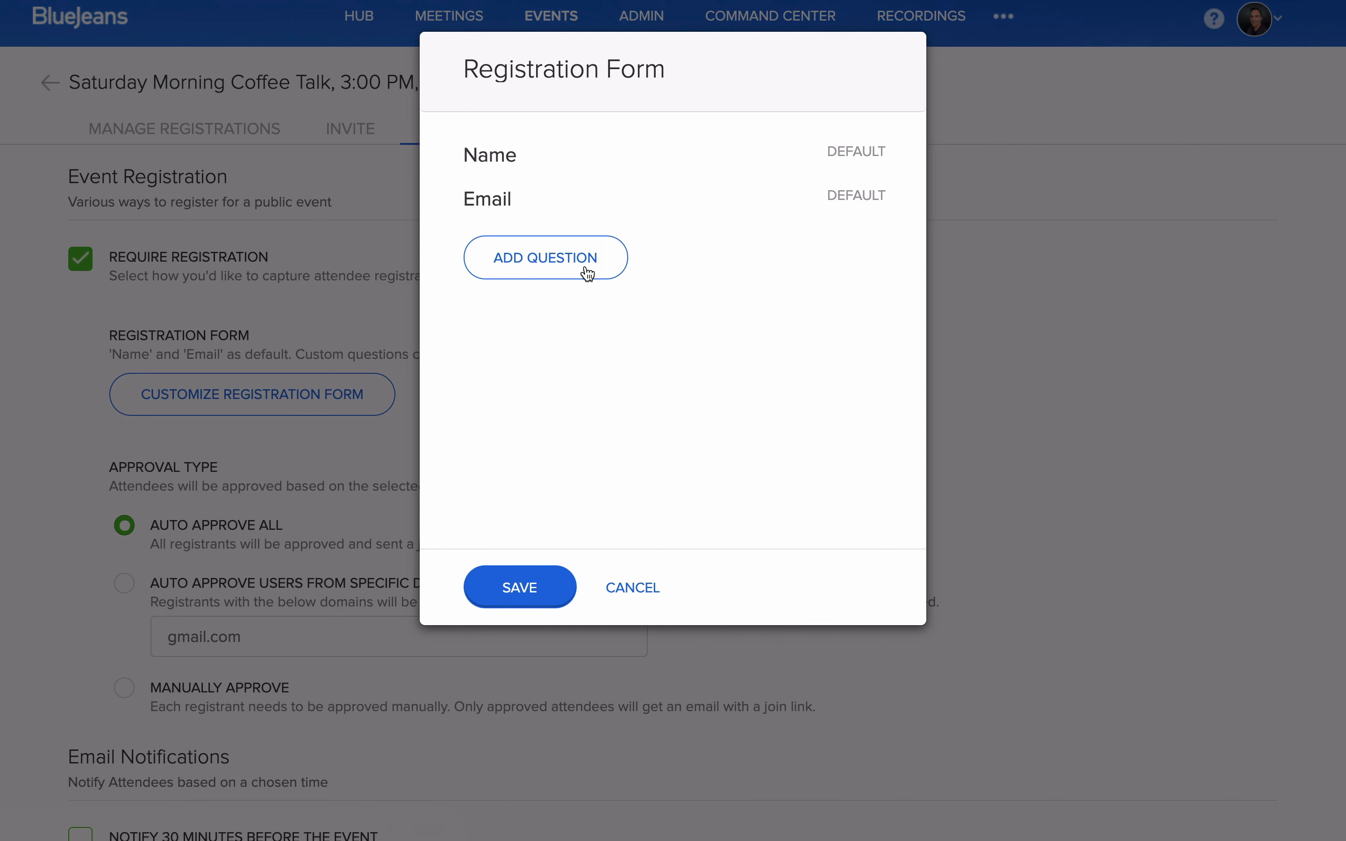
pyautogui.click(641, 591)
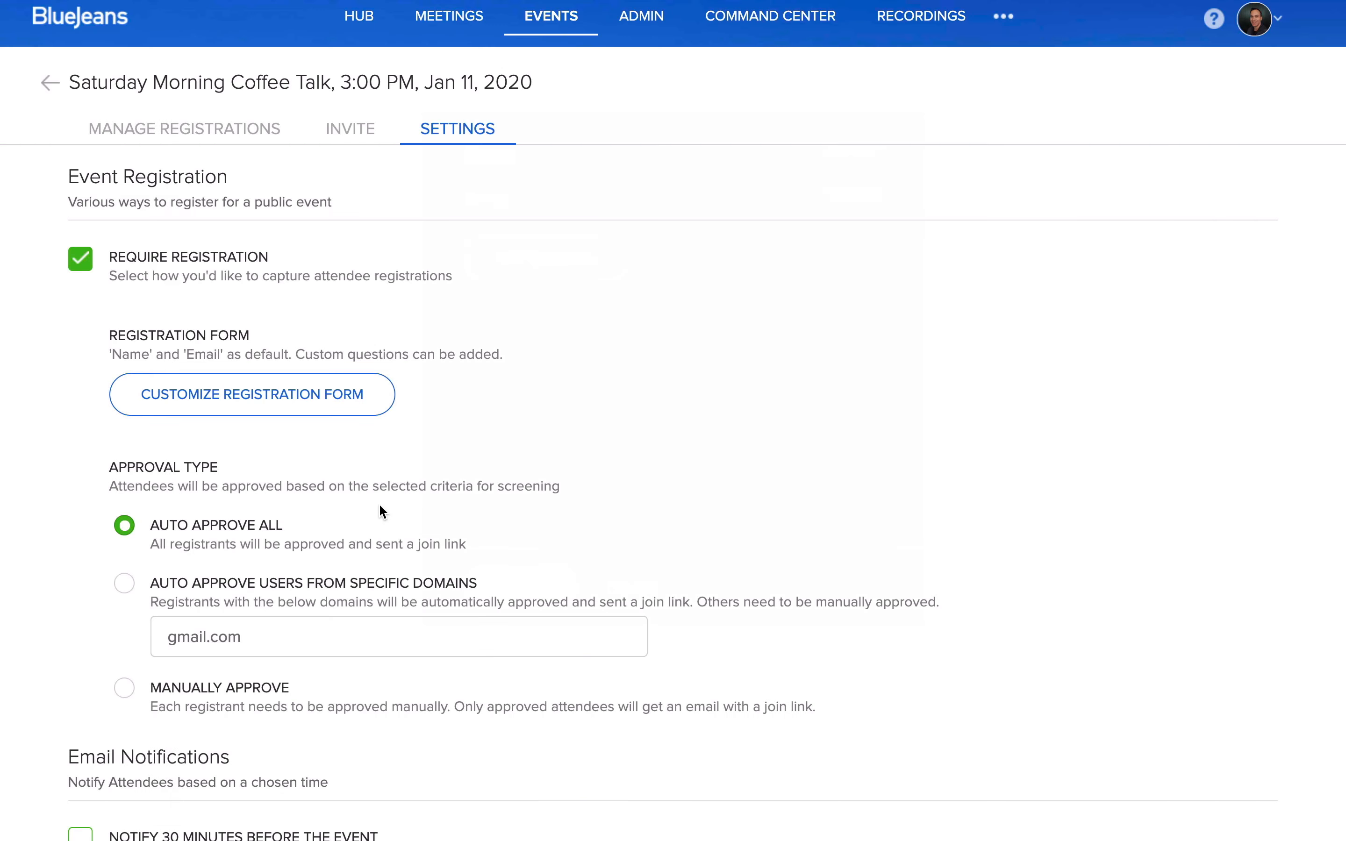
# Step: Set the attendee approval type to Manually Approve after trying automatic approval for users from specific domains
pyautogui.scroll(-3, 395, 509)
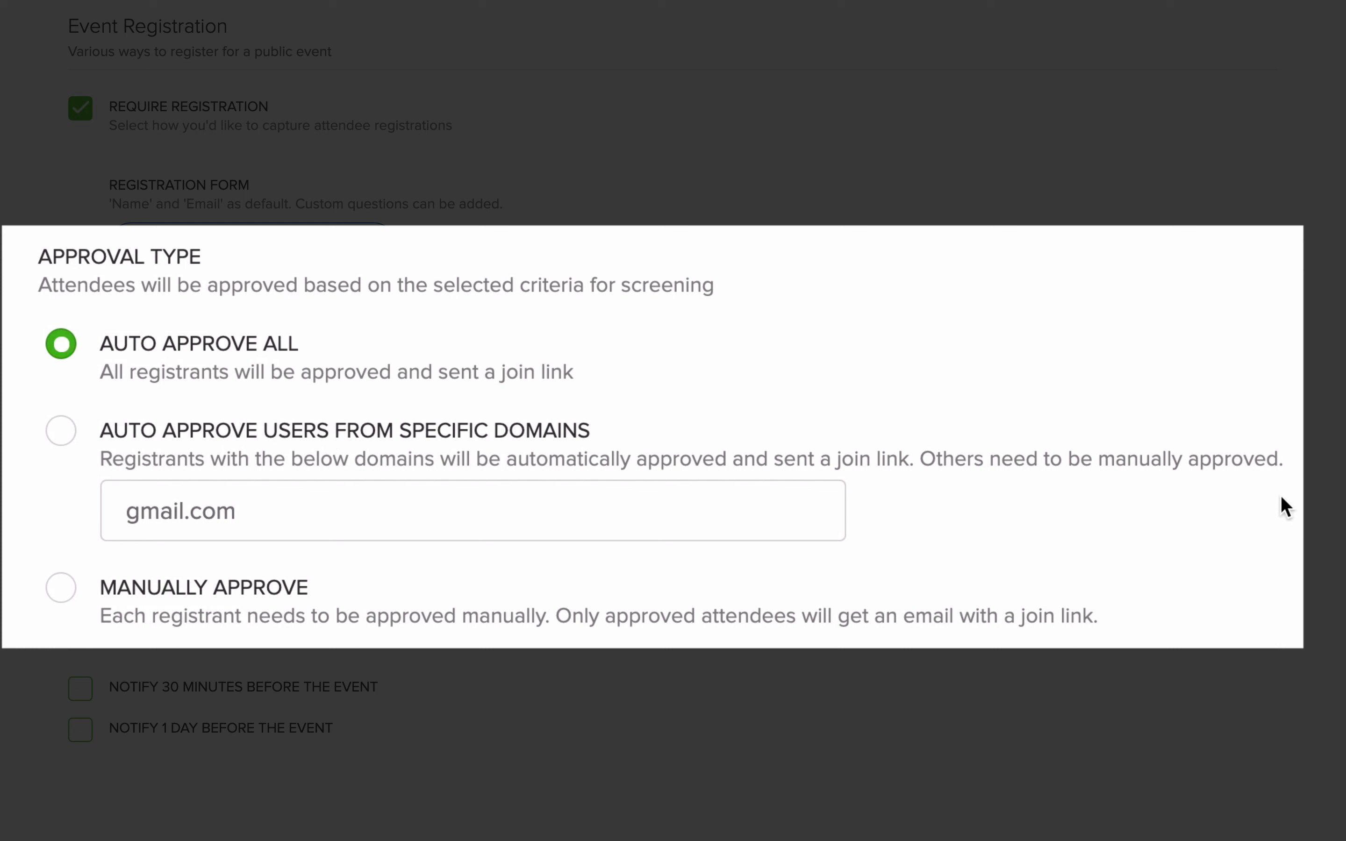
pyautogui.click(62, 437)
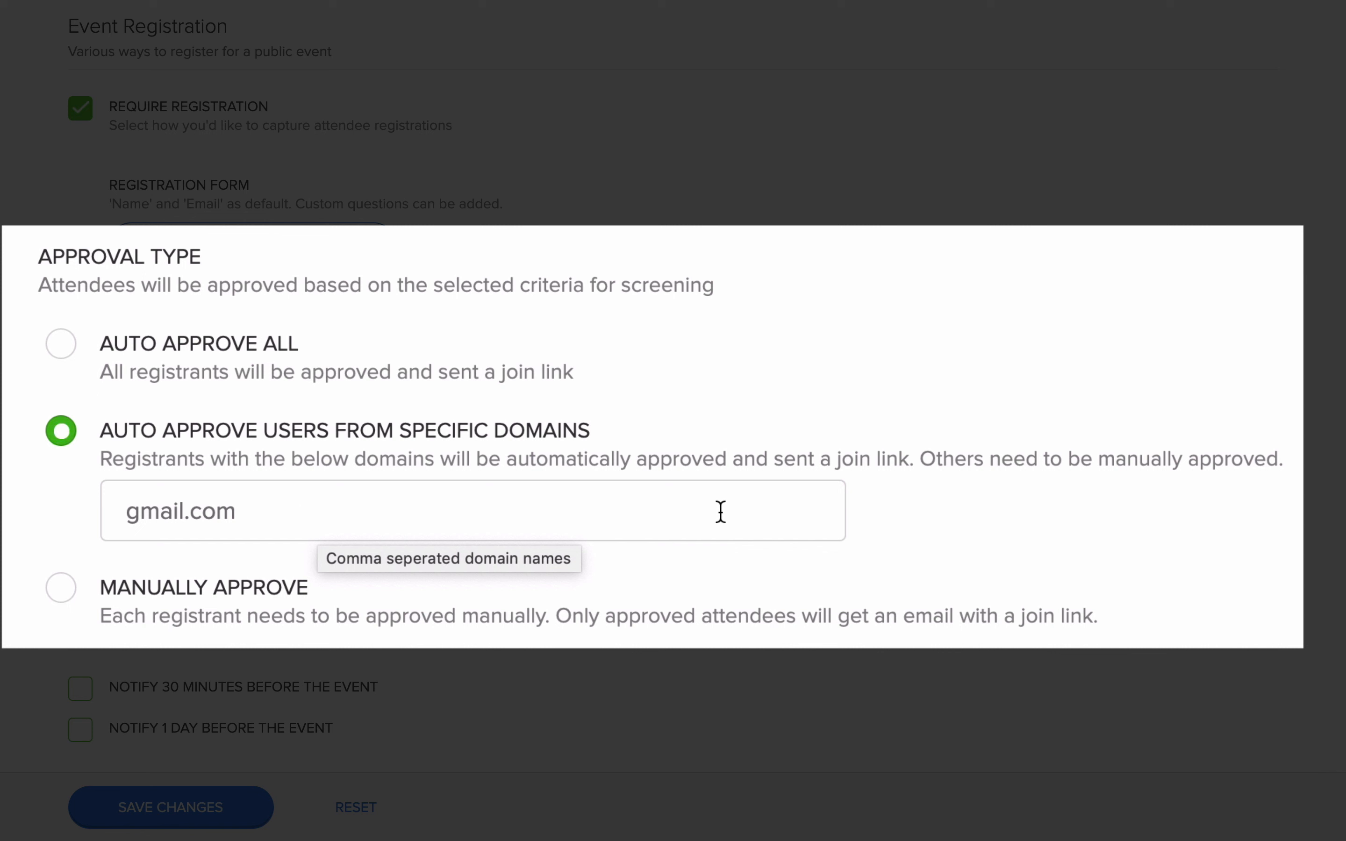
pyautogui.click(62, 591)
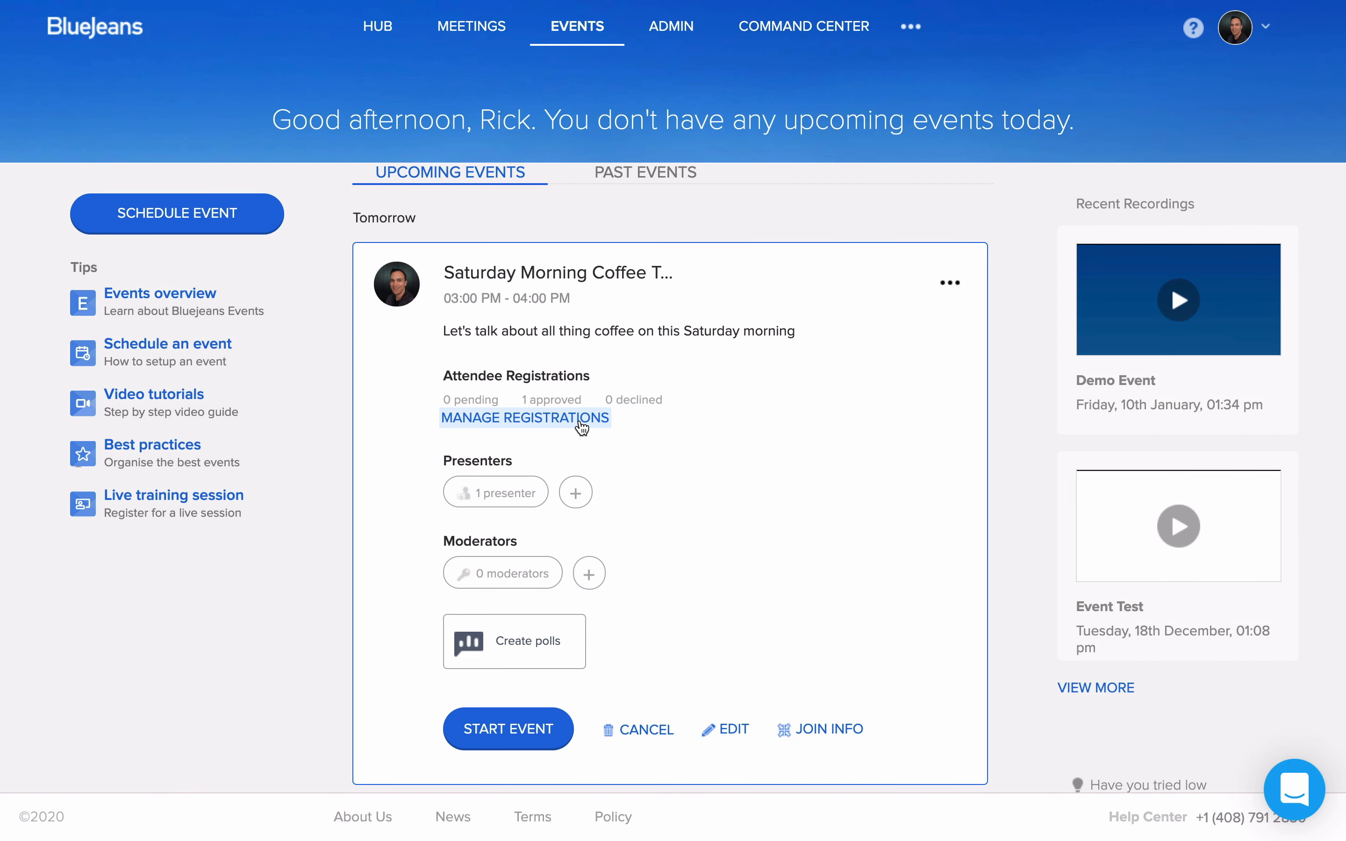
# Step: Reopen the registration management page for the Saturday Morning Coffee Talk event from its upcoming event card
pyautogui.click(579, 420)
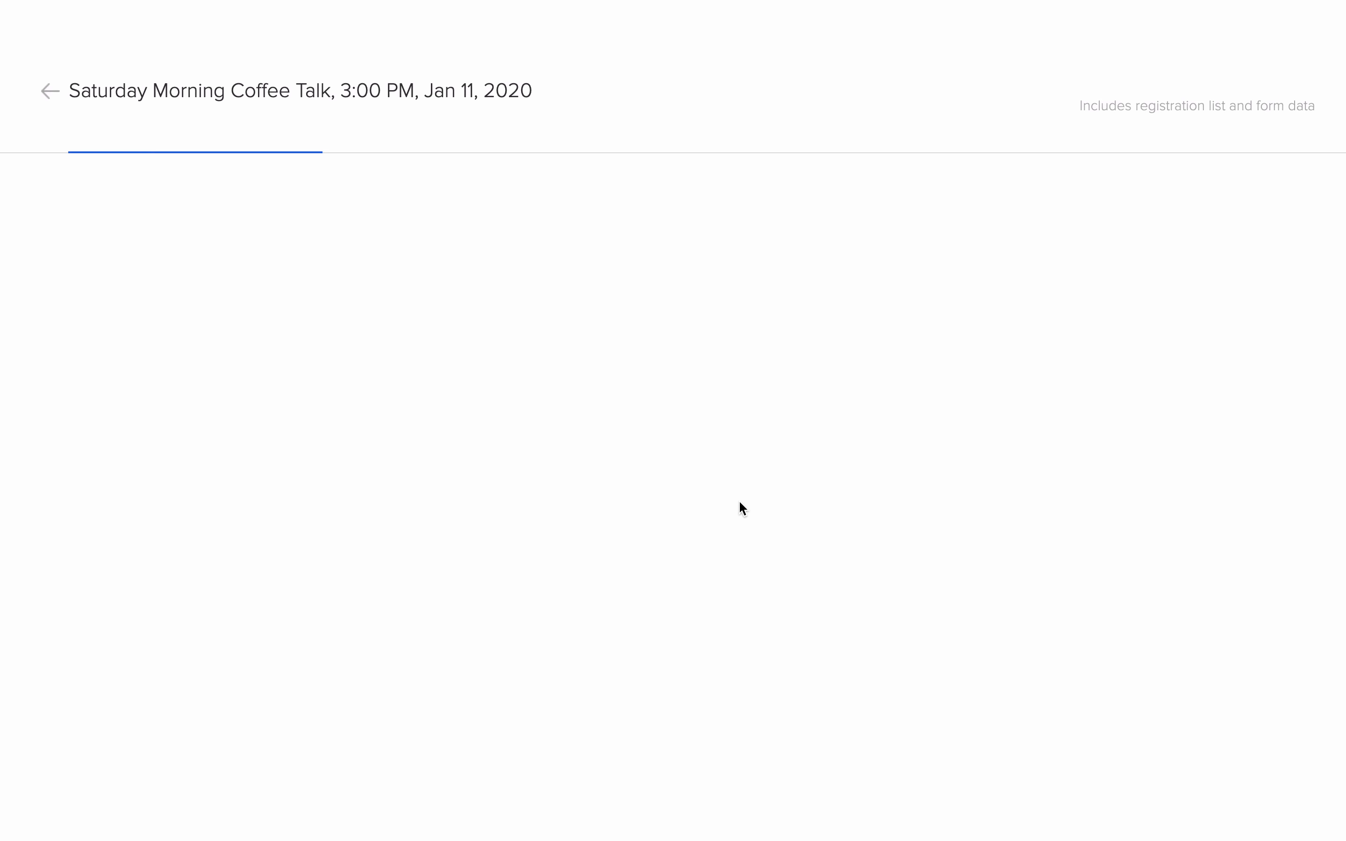